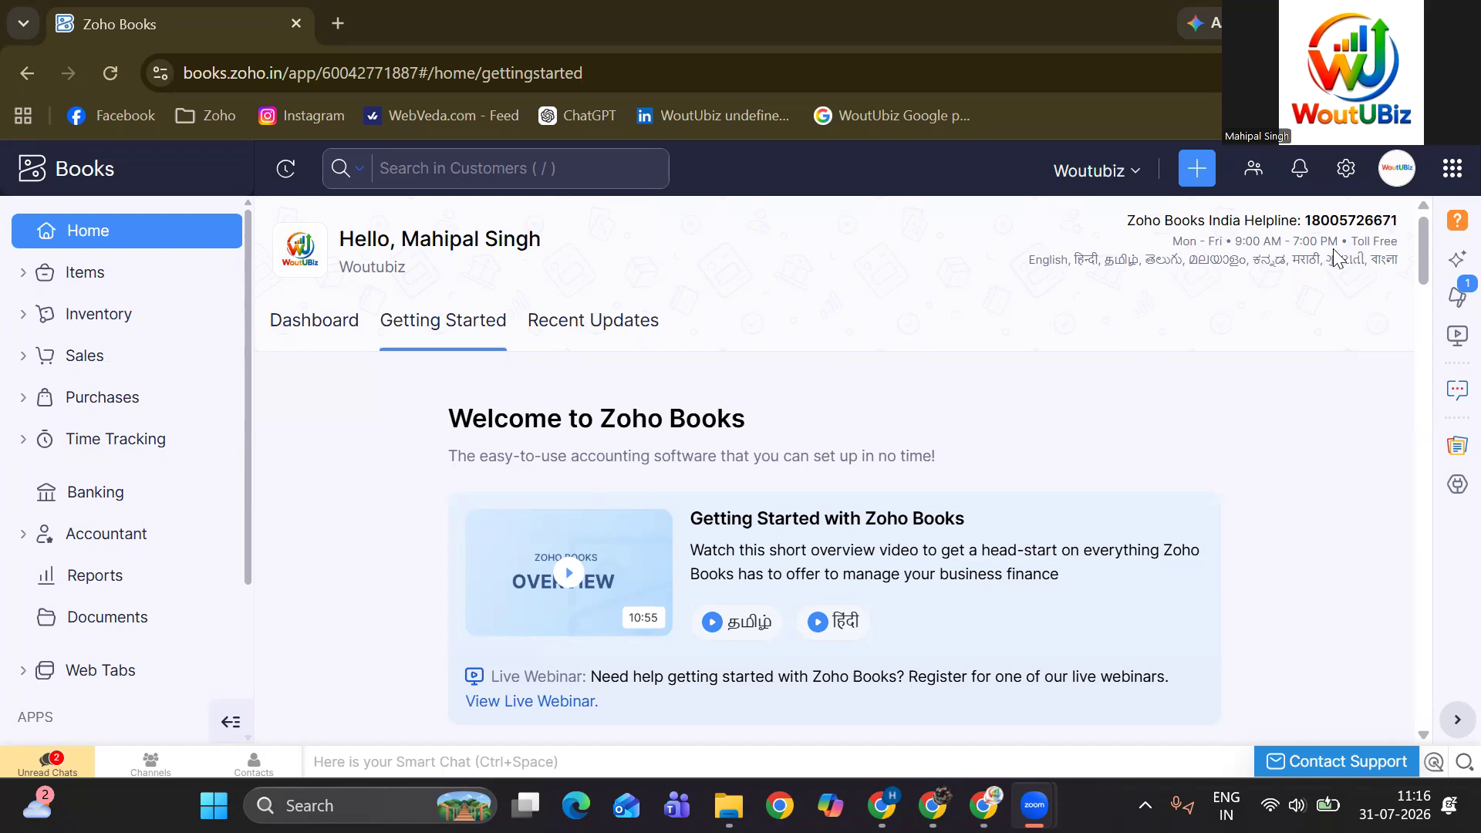
# Step: Open the Workflow Rules page under Automation in the organization settings
pyautogui.click(1348, 170)
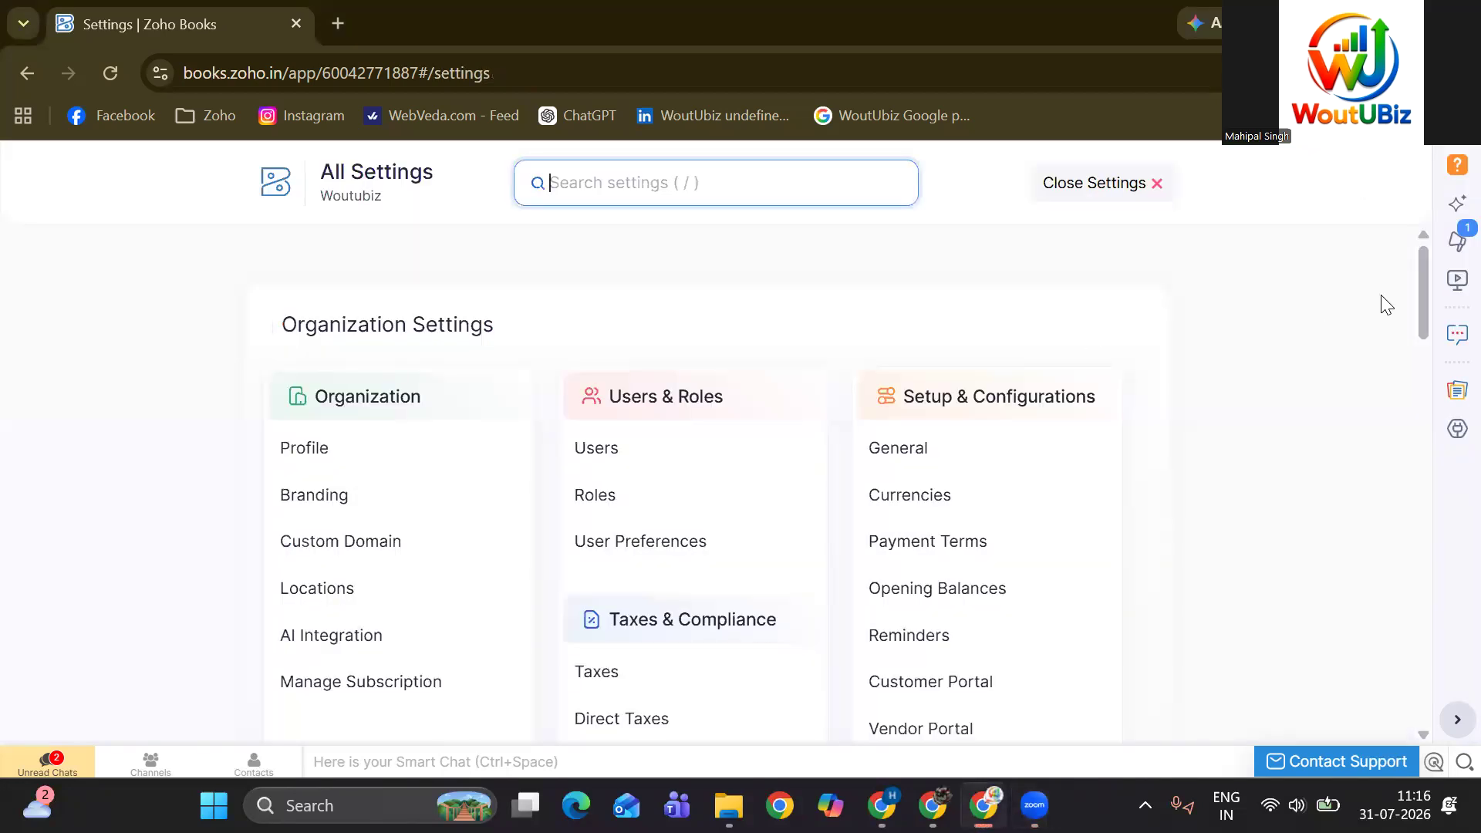
pyautogui.moveTo(1424, 308); pyautogui.dragTo(1419, 406)
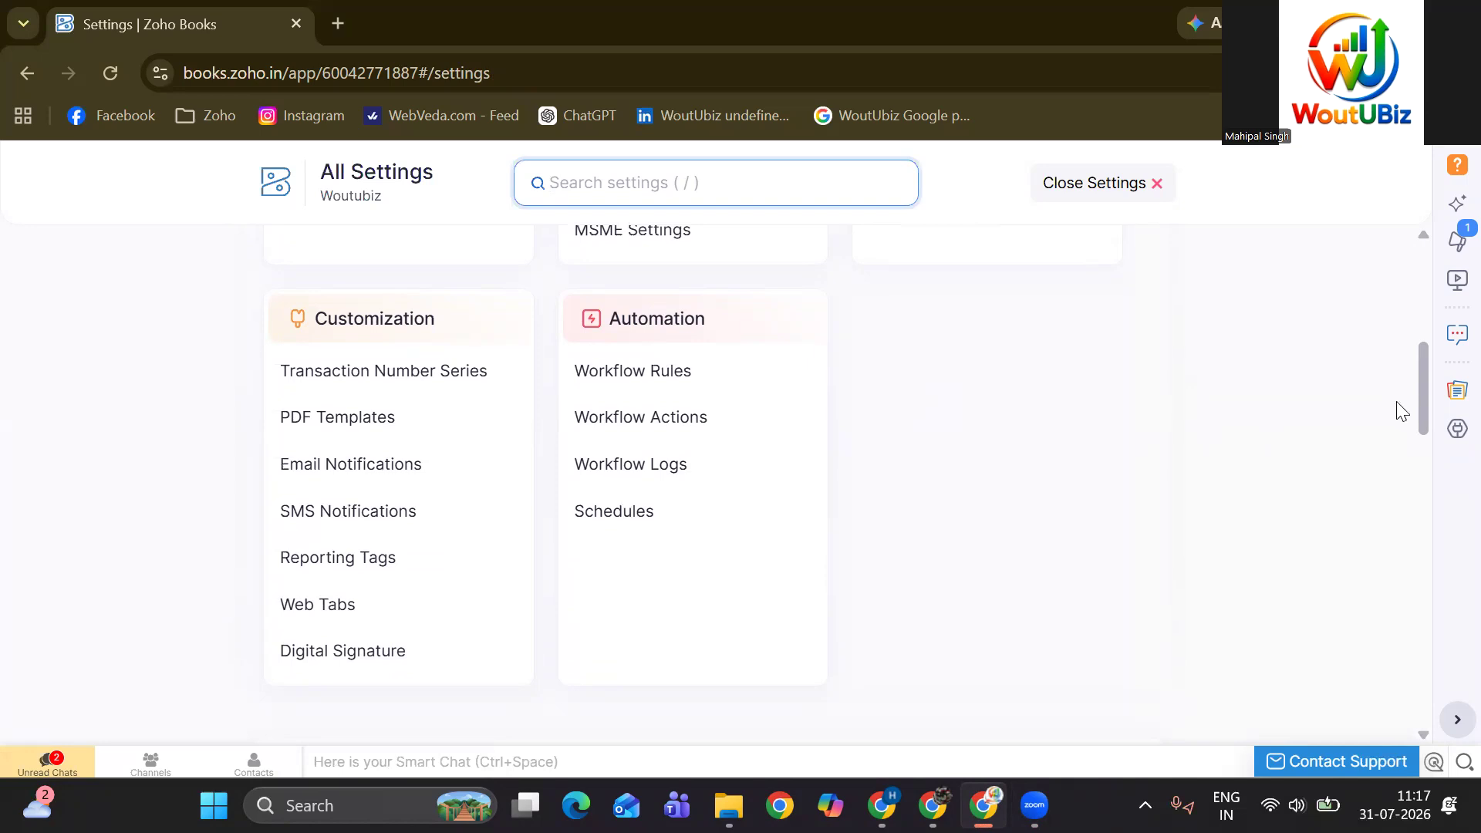
pyautogui.moveTo(1418, 402); pyautogui.dragTo(1418, 402)
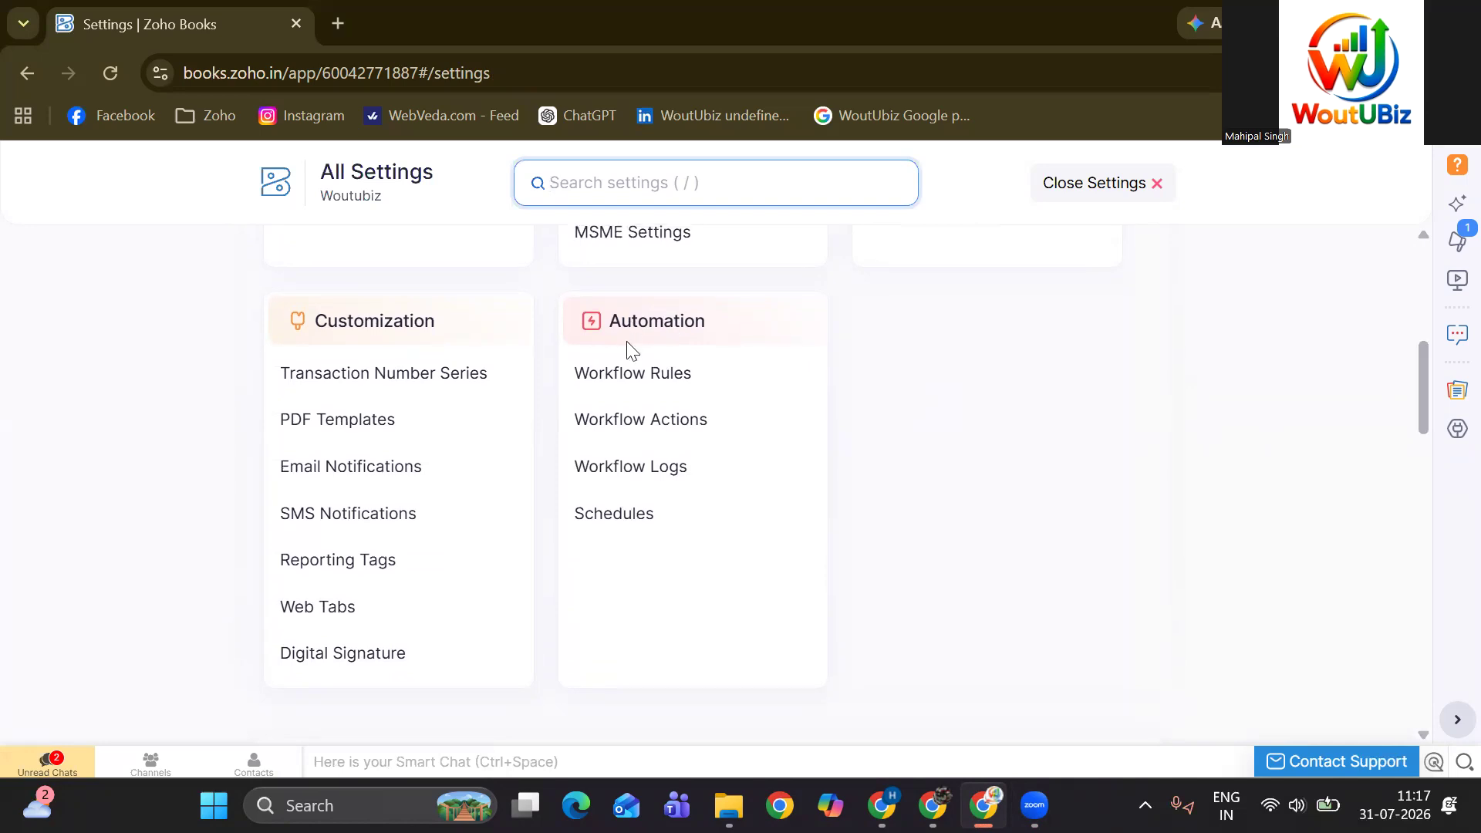
pyautogui.click(619, 381)
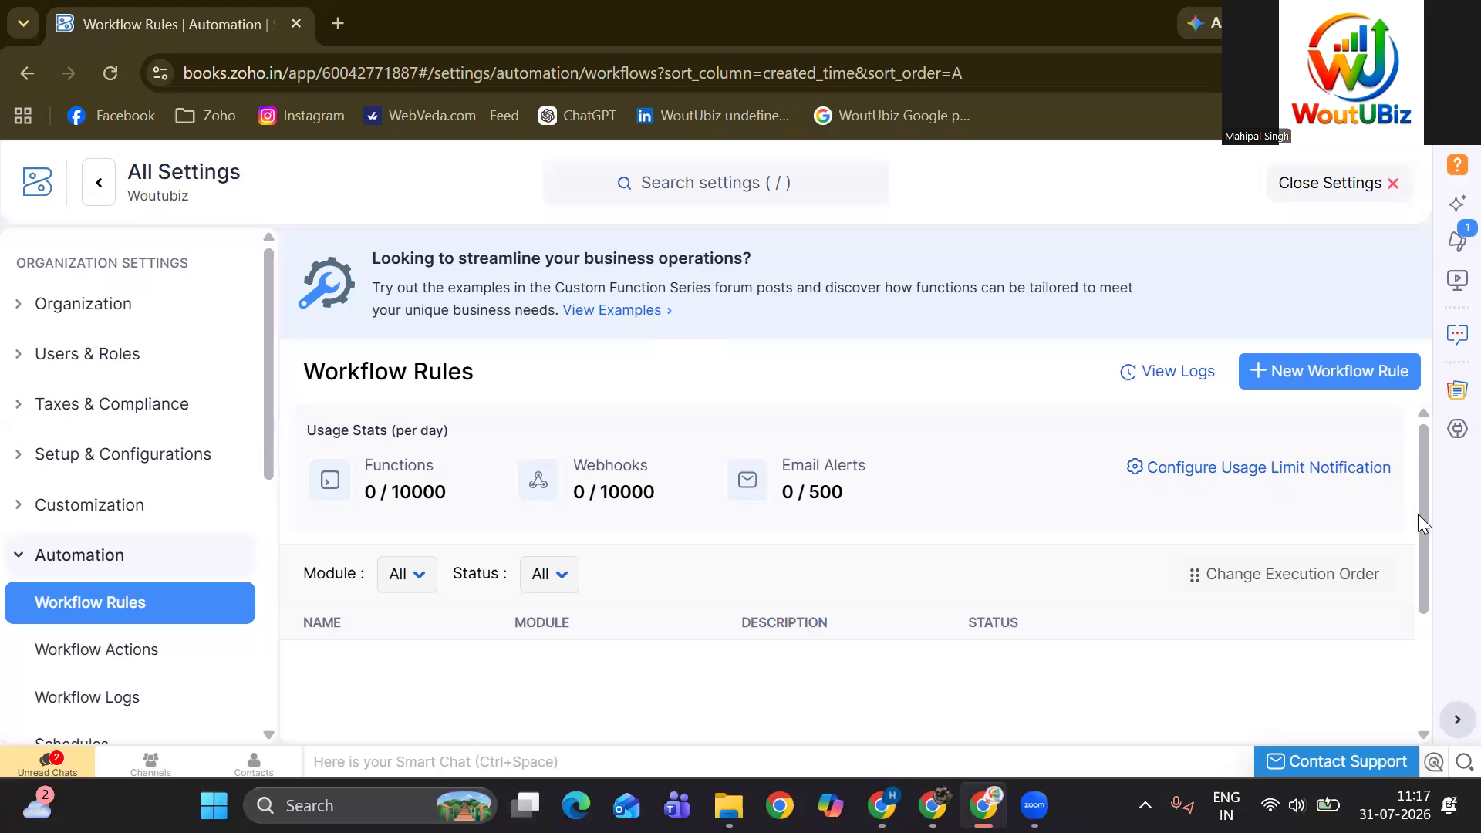
pyautogui.click(1423, 616)
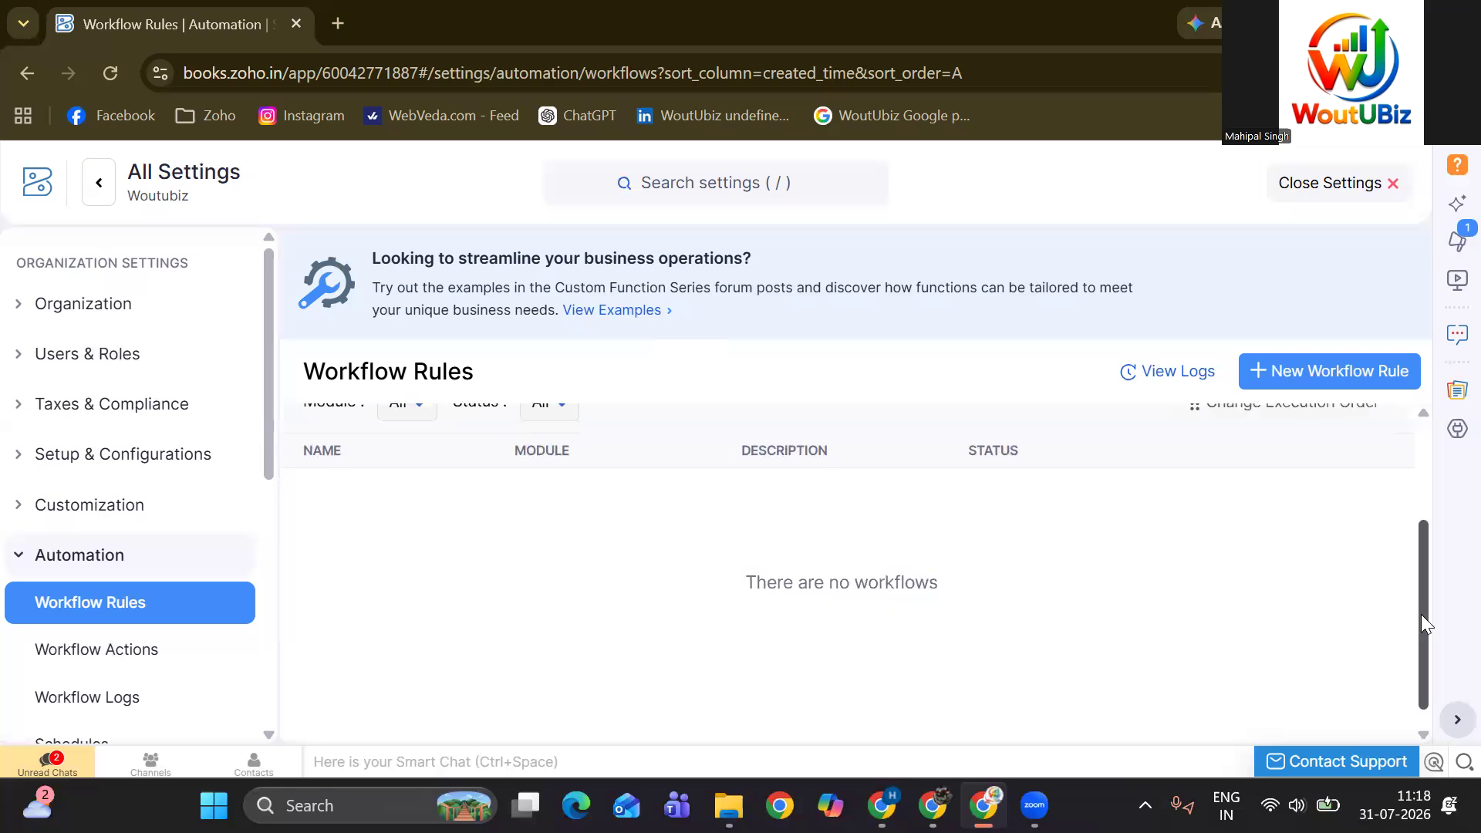
# Step: Start a new workflow rule and name it "invoice over 50000 approval"
pyautogui.click(1298, 370)
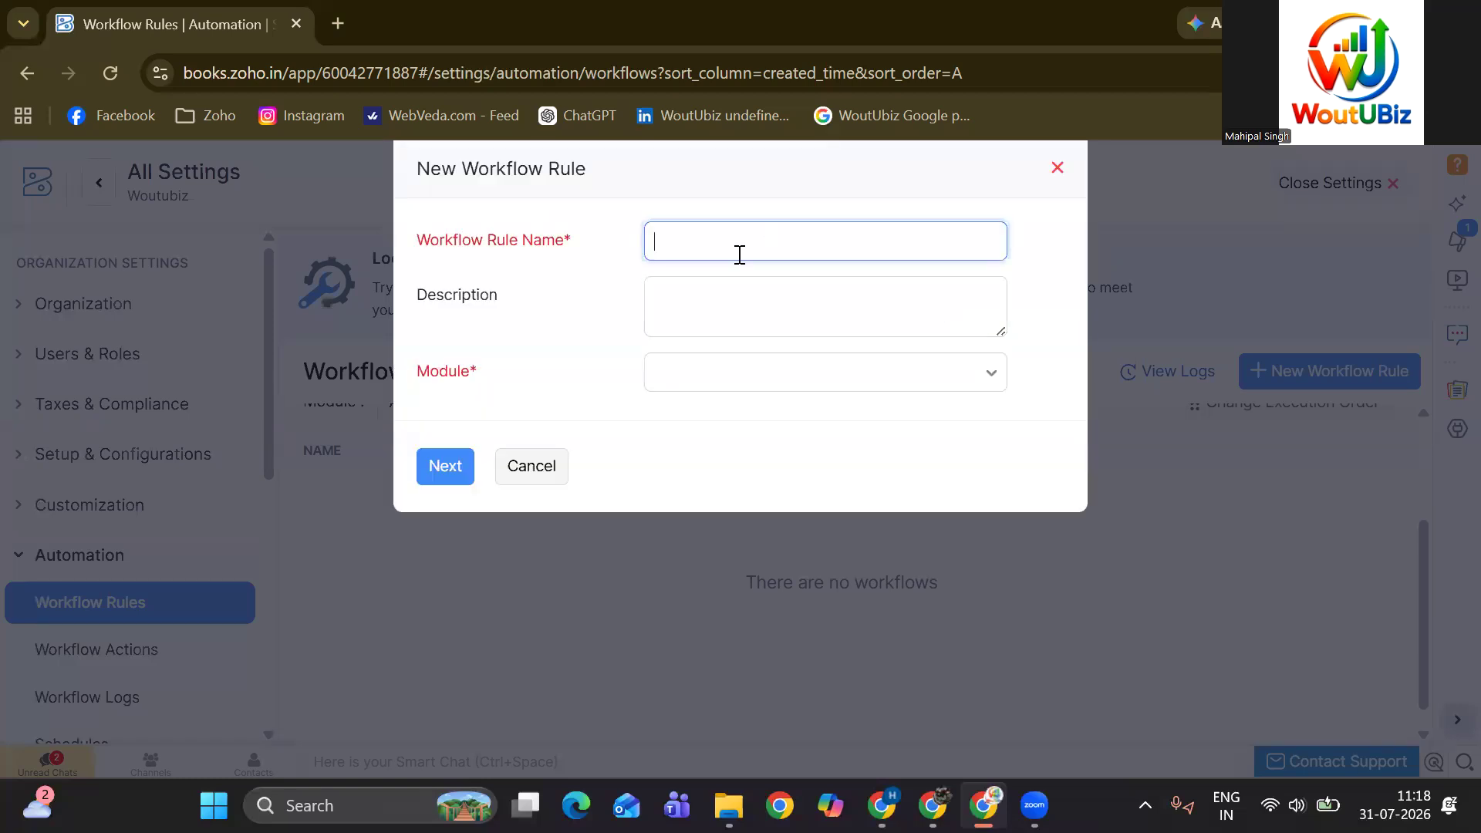
pyautogui.press('Tab')
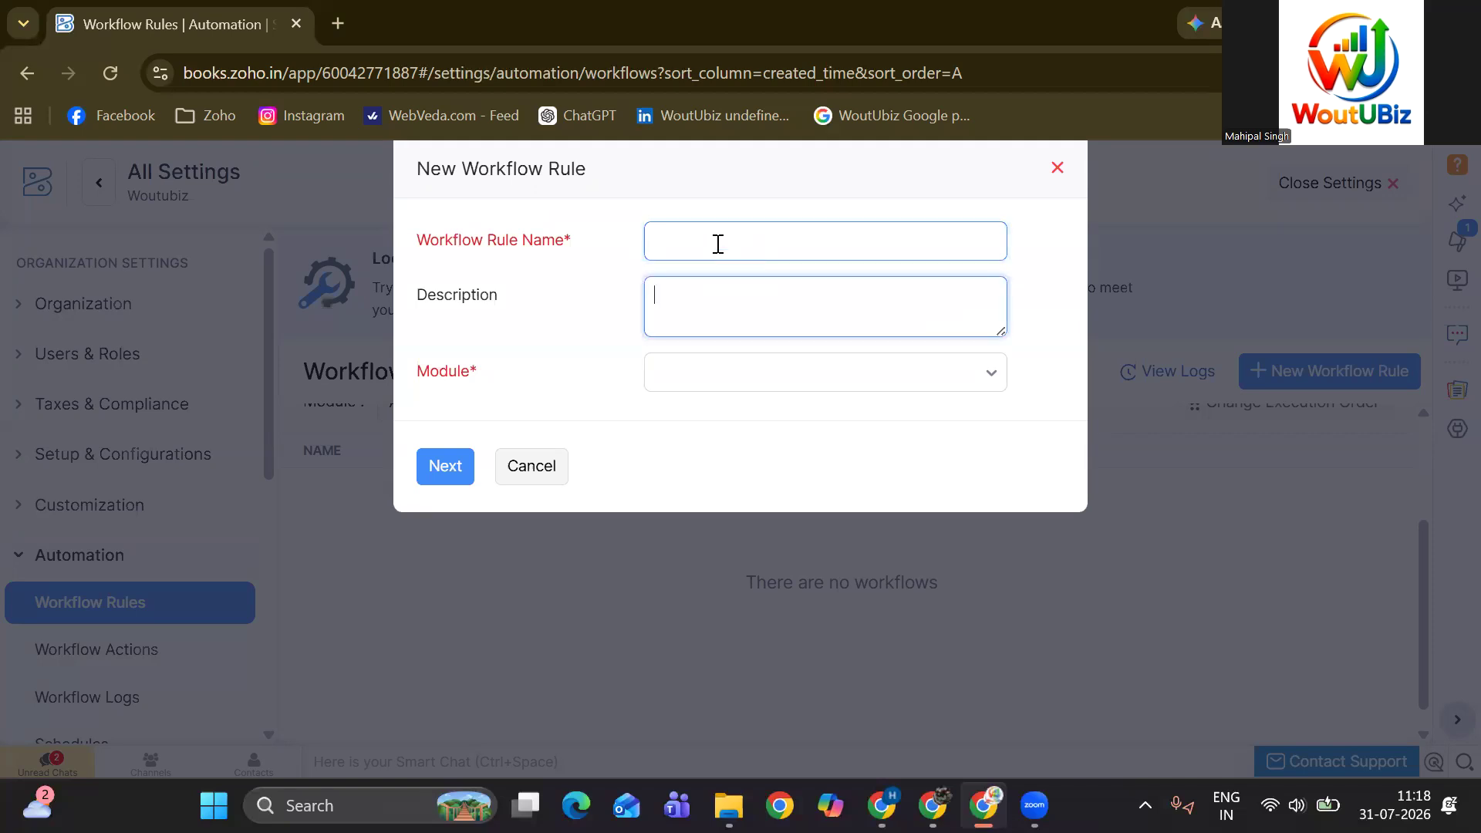
pyautogui.write('i')
pyautogui.press('Tab')
pyautogui.click(695, 240)
pyautogui.write('nvoice over 50000 approval')
# Step: Enter the rule description "Automatically trigger approval process when invoice amount is greater than 50000"
pyautogui.click(679, 301)
pyautogui.write('Aiu')
pyautogui.press('BackSpace')
pyautogui.press('BackSpace')
pyautogui.write('utomatically trigger ')
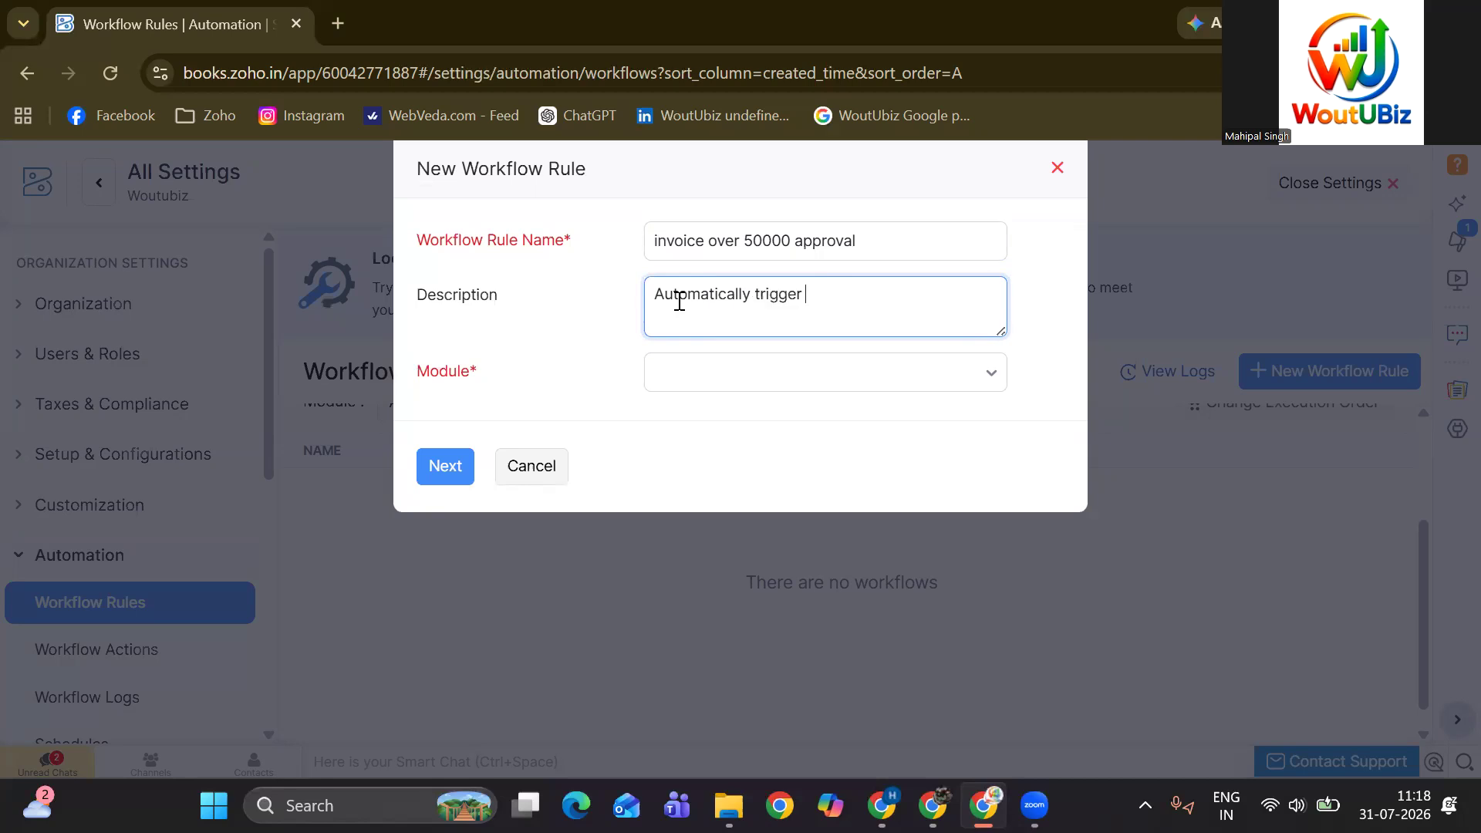
pyautogui.write('approval process')
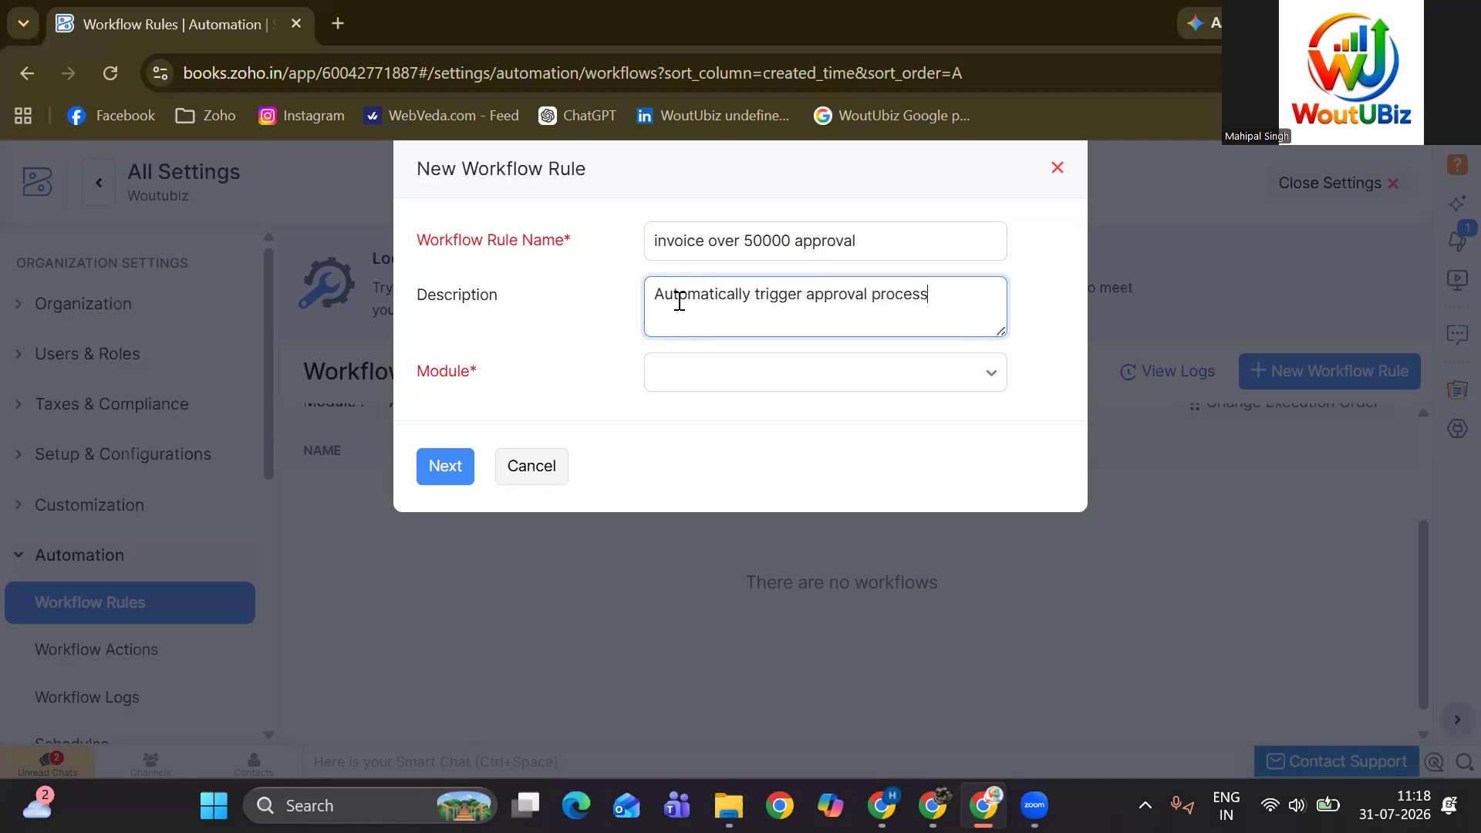
pyautogui.write(' when inc')
pyautogui.press('BackSpace')
pyautogui.write('voice amount')
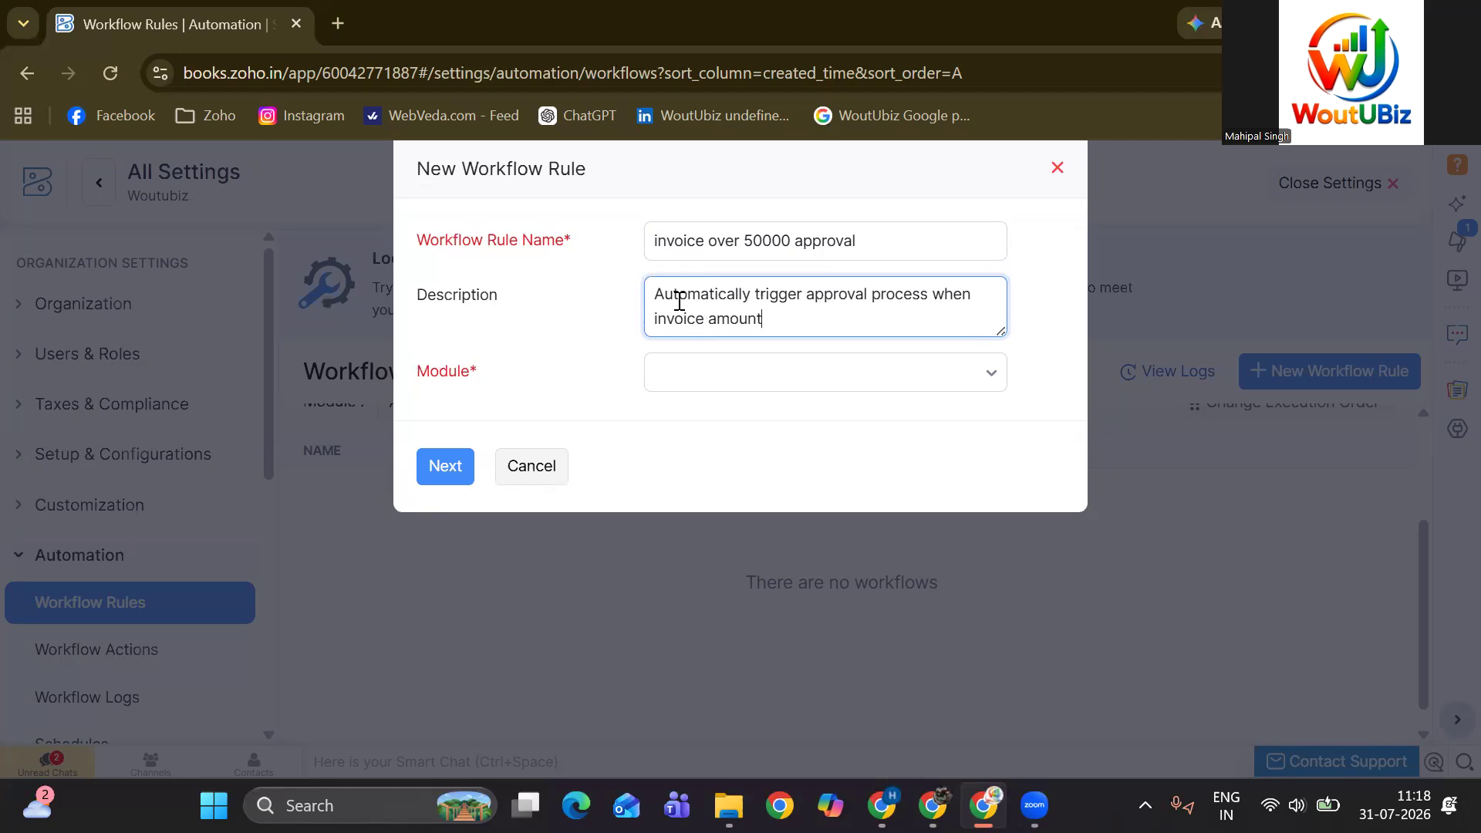
pyautogui.write(' is greater than 50000')
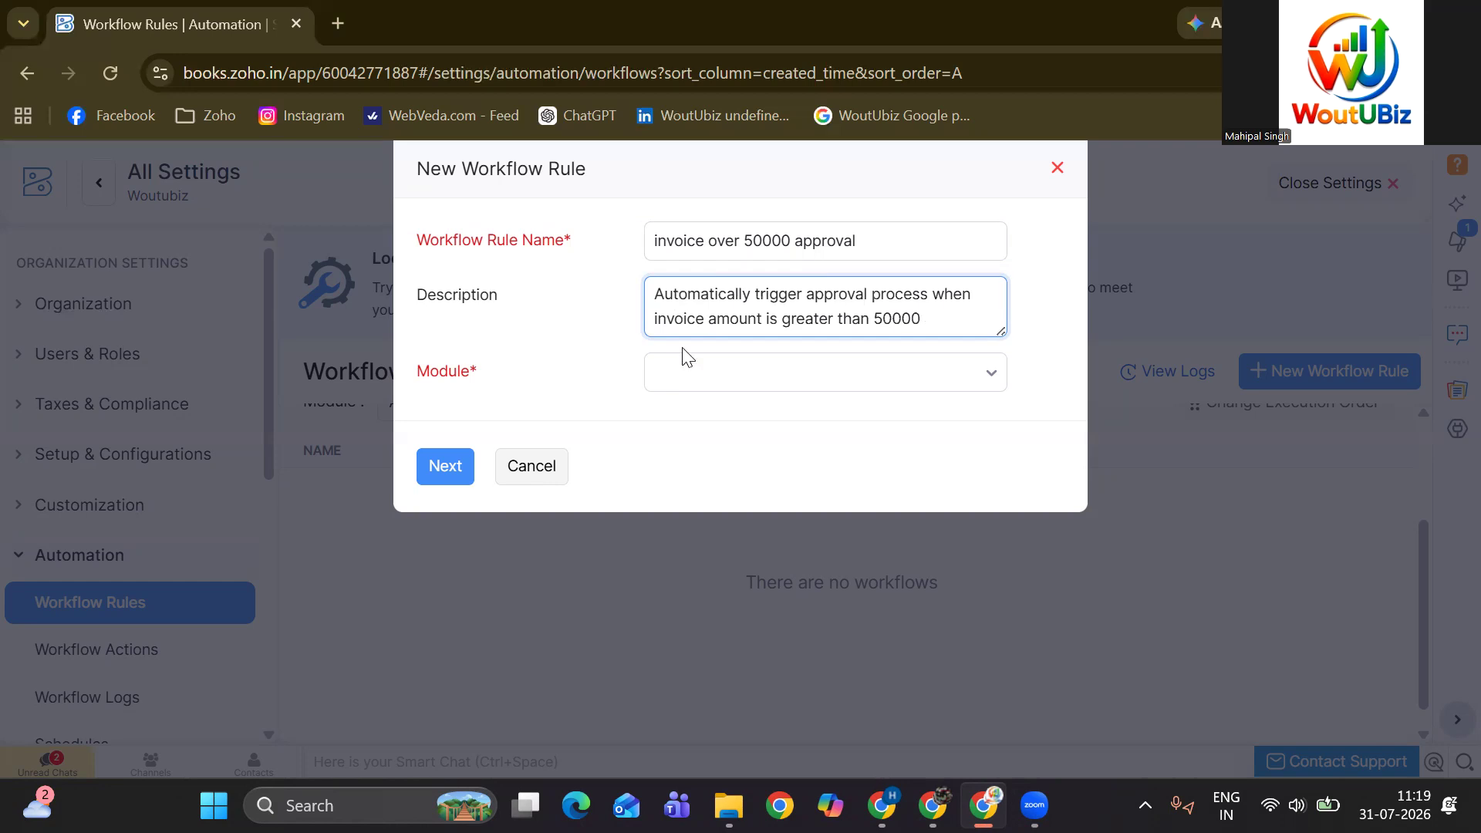
# Step: Set the rule's module to Invoice for All Invoice Types and continue to the execution condition
pyautogui.click(713, 379)
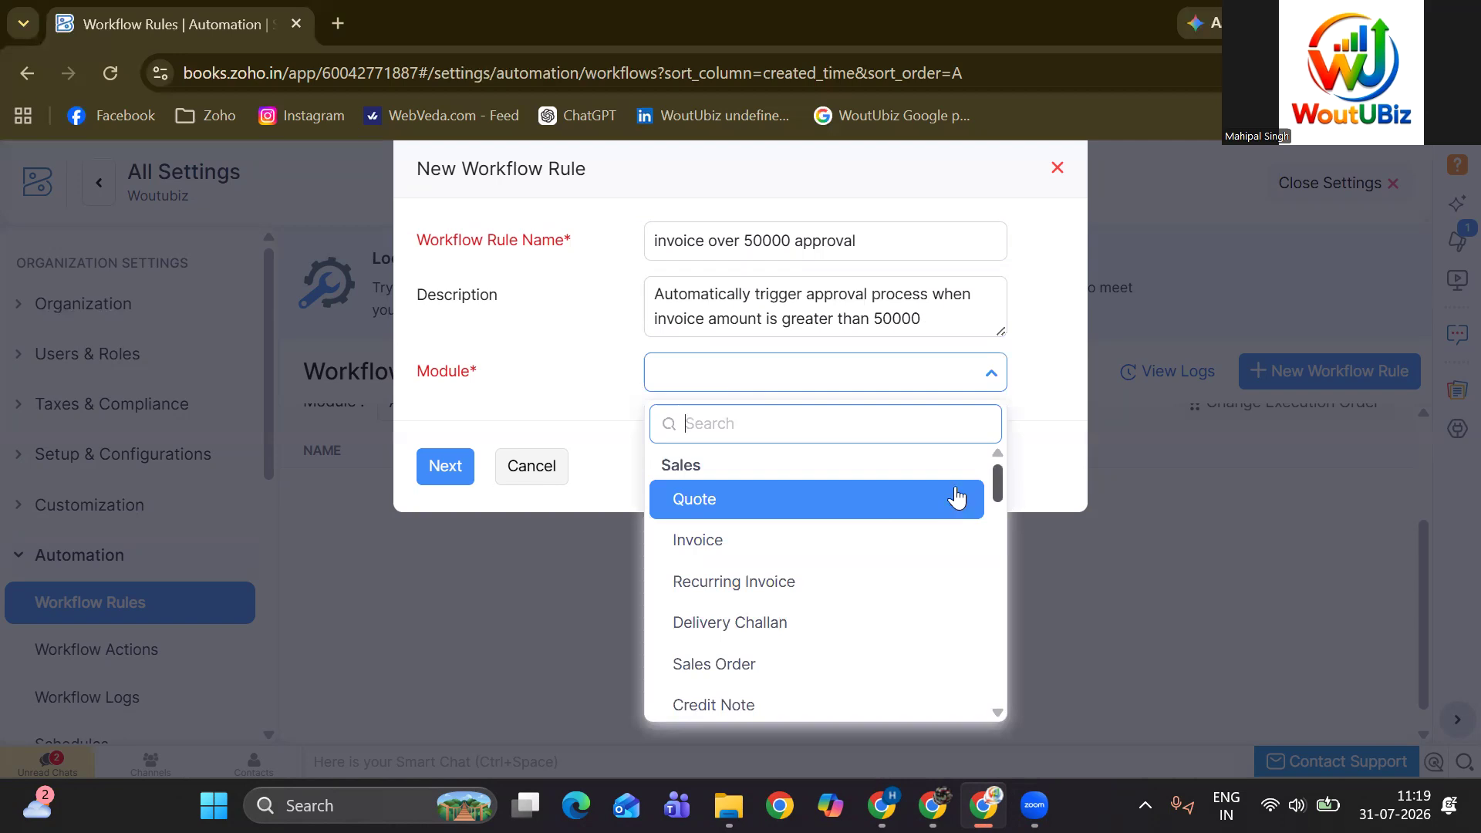
pyautogui.click(701, 525)
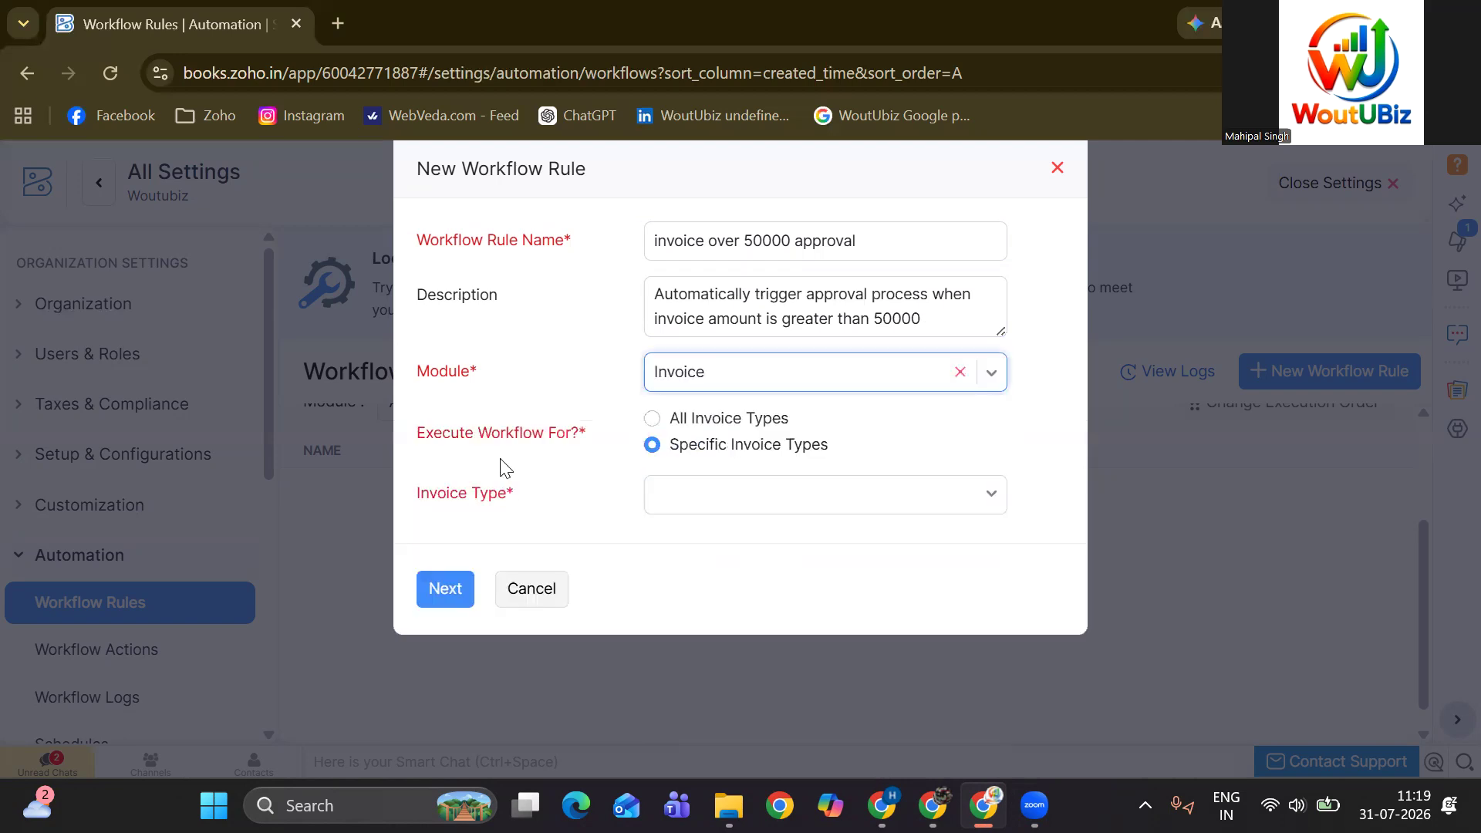
pyautogui.click(652, 420)
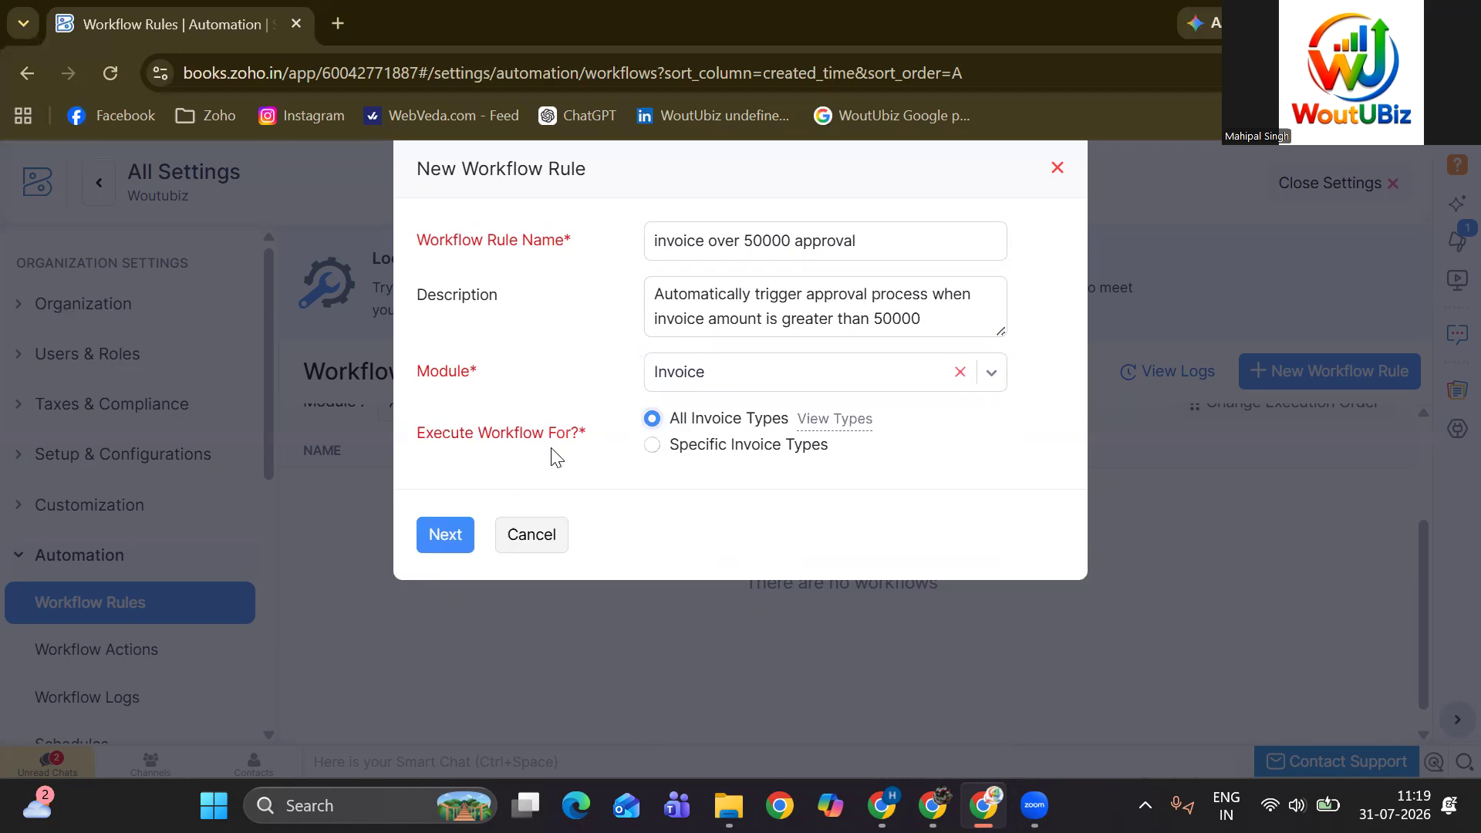
pyautogui.click(447, 535)
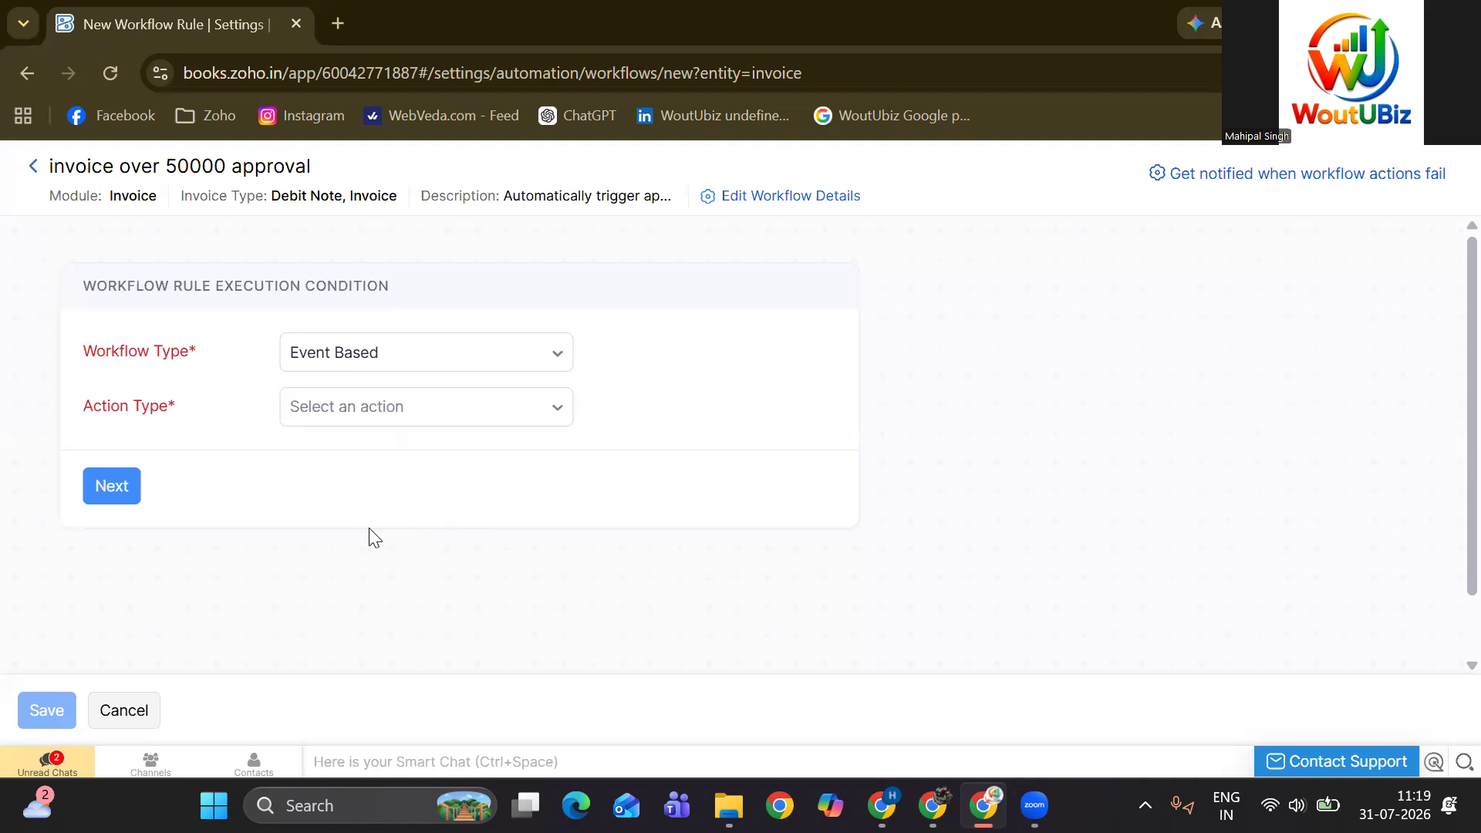
pyautogui.click(388, 377)
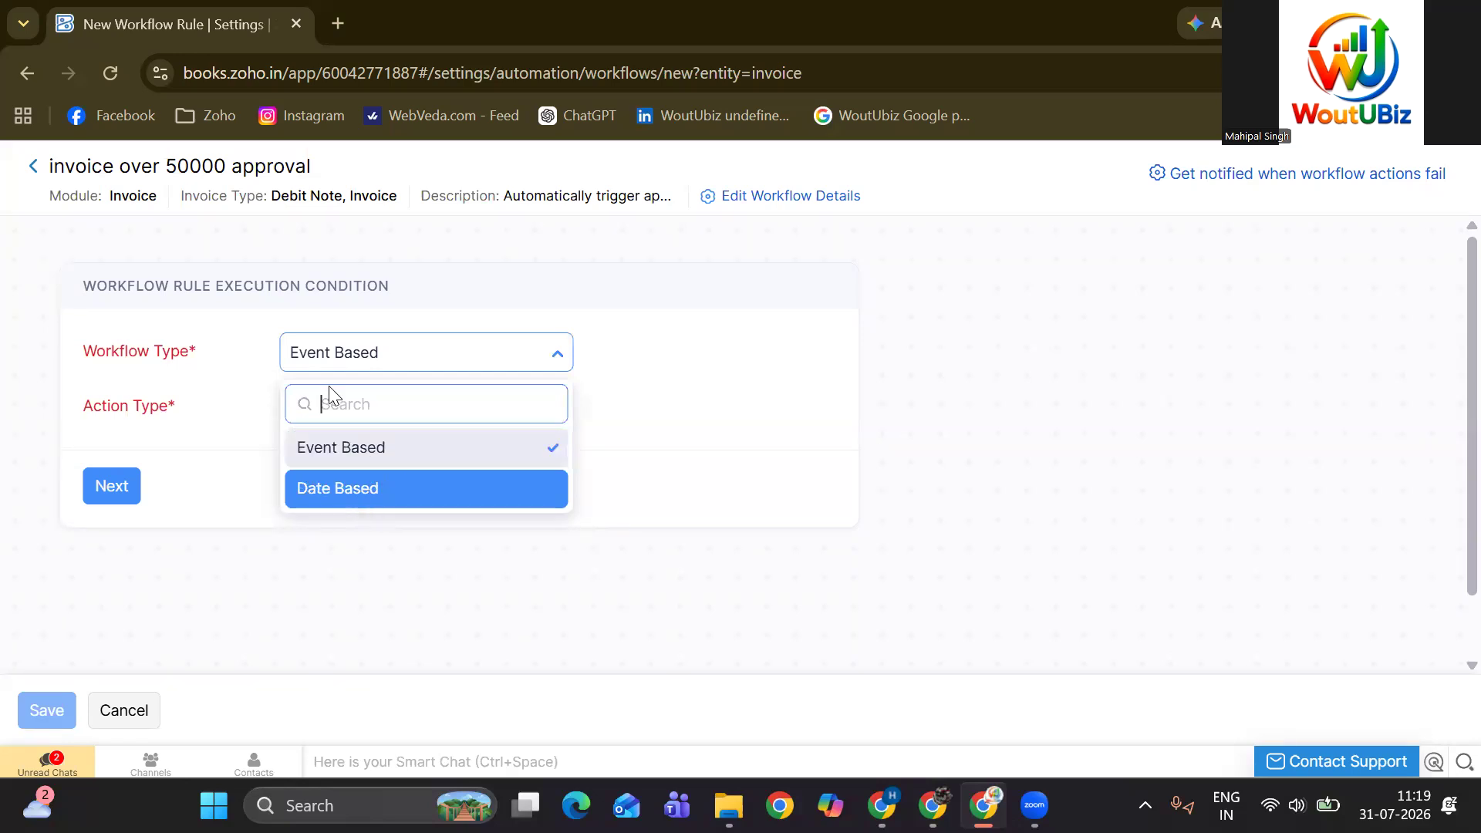
pyautogui.press('Return')
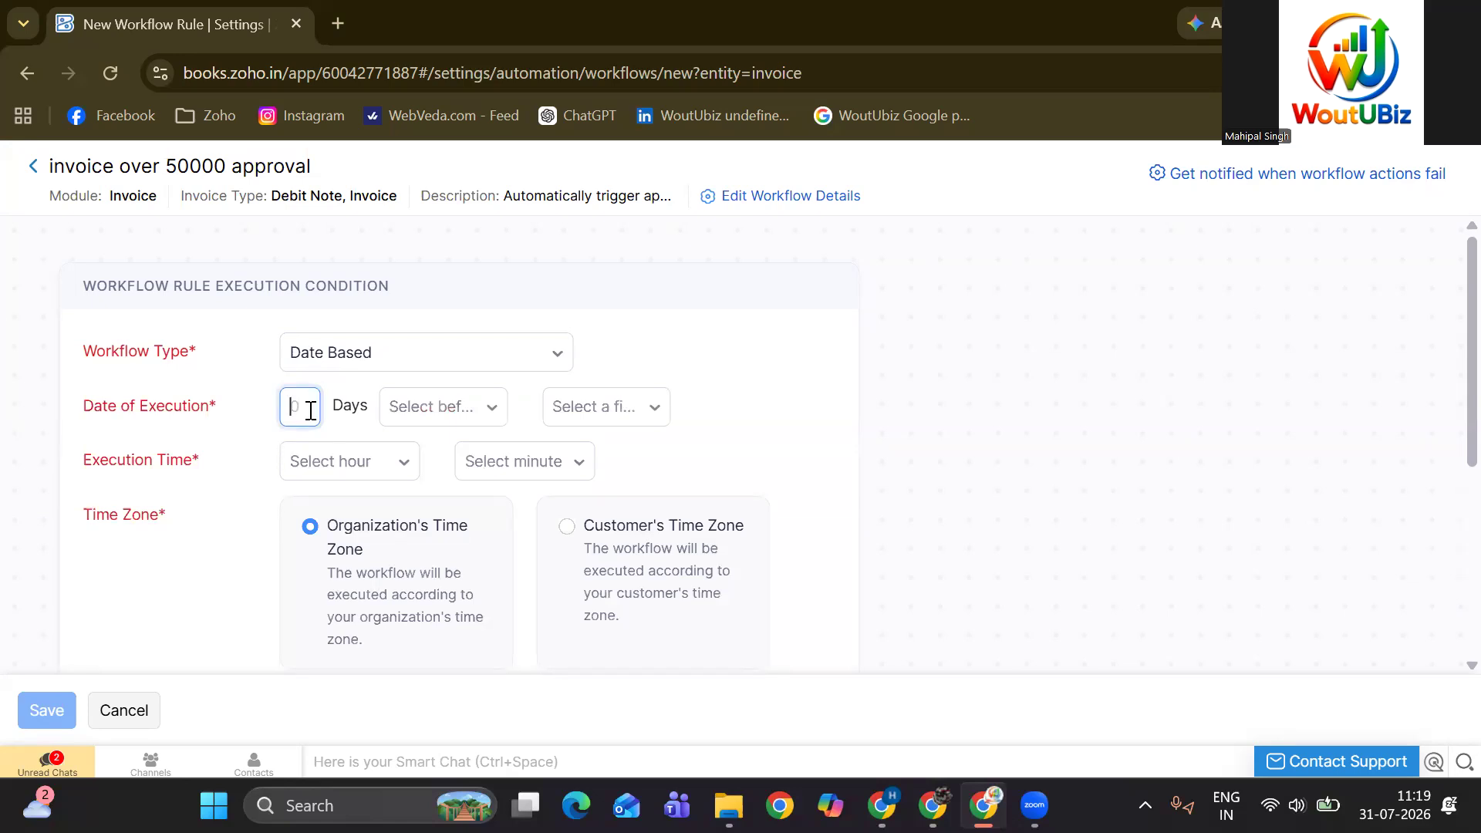
pyautogui.click(401, 368)
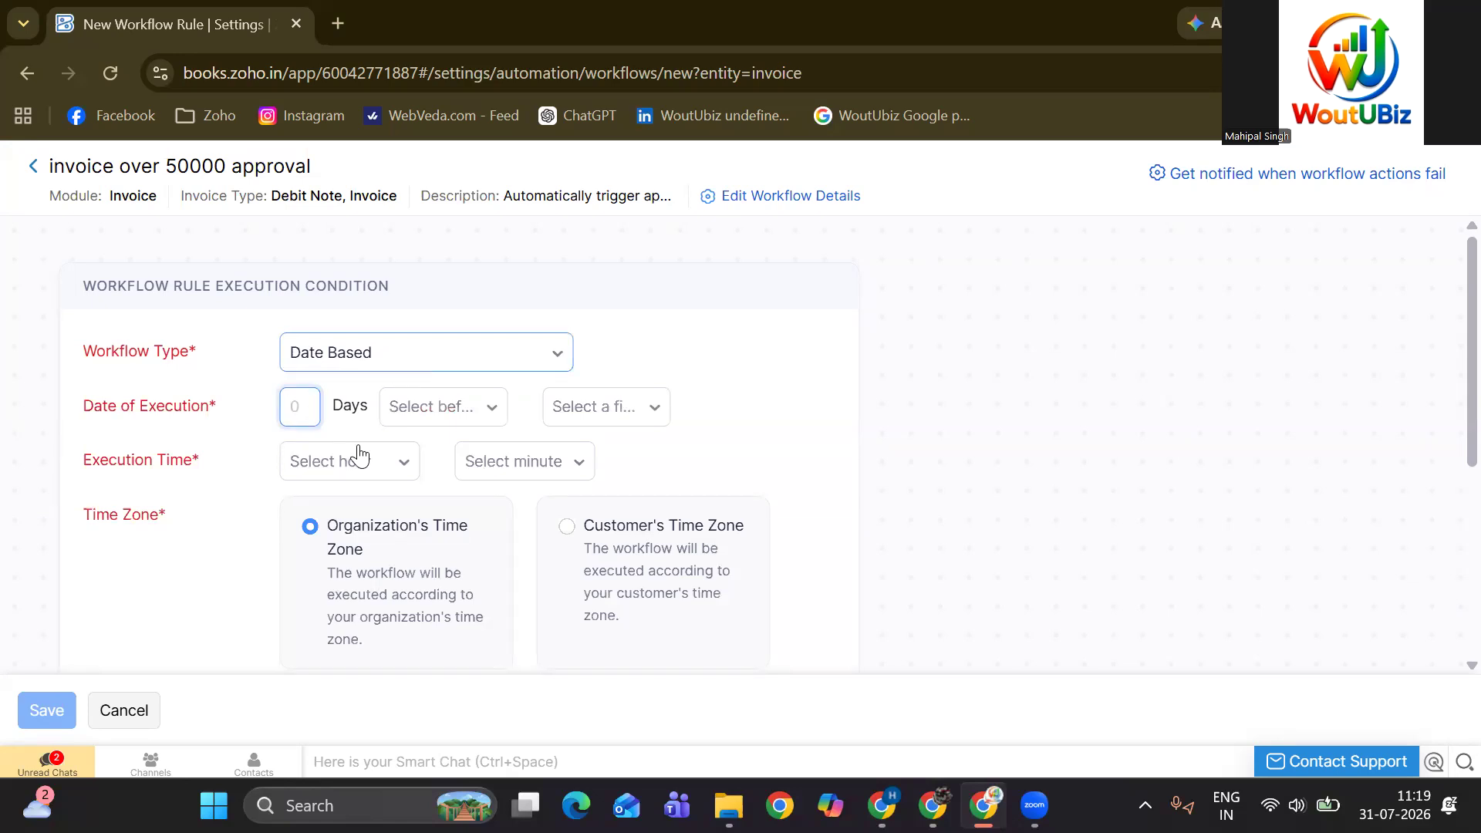
pyautogui.click(363, 451)
# Step: Set the event-based rule's action type to Created and confirm the execution condition
pyautogui.click(394, 395)
pyautogui.click(394, 402)
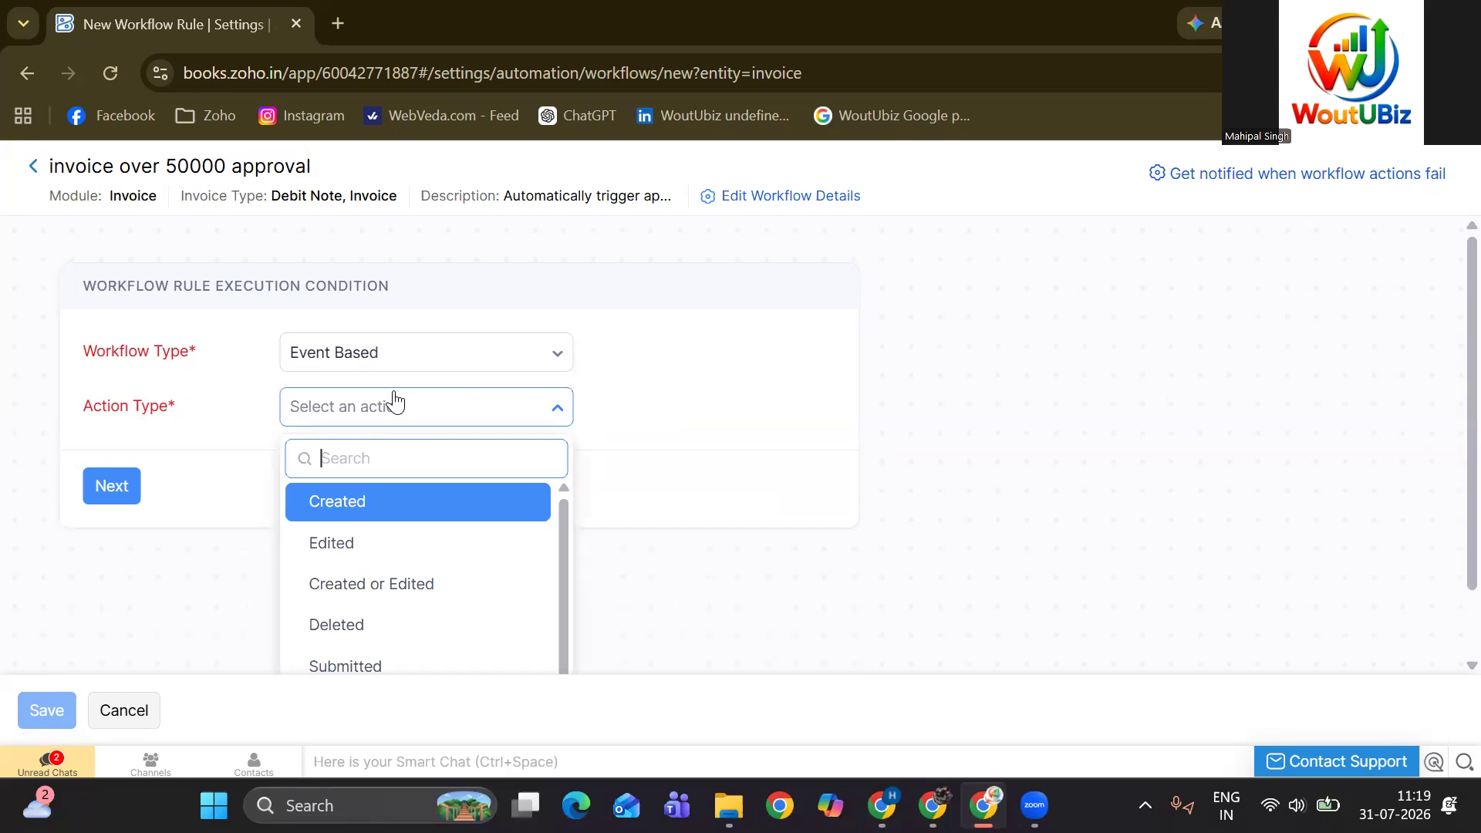
pyautogui.click(389, 501)
pyautogui.click(109, 488)
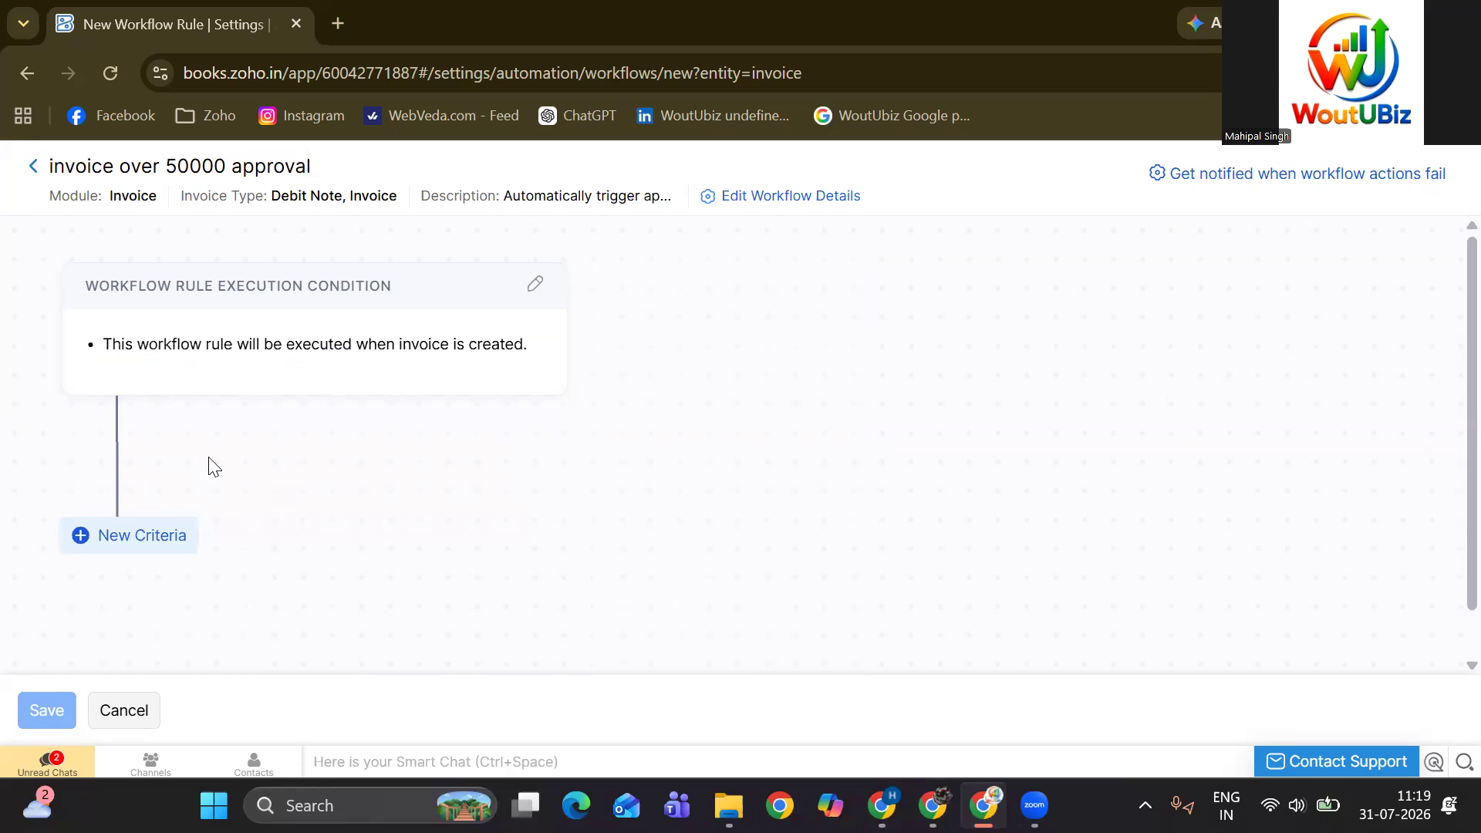
# Step: Add a new criterion to the workflow rule and choose Invoice# as its field
pyautogui.click(148, 535)
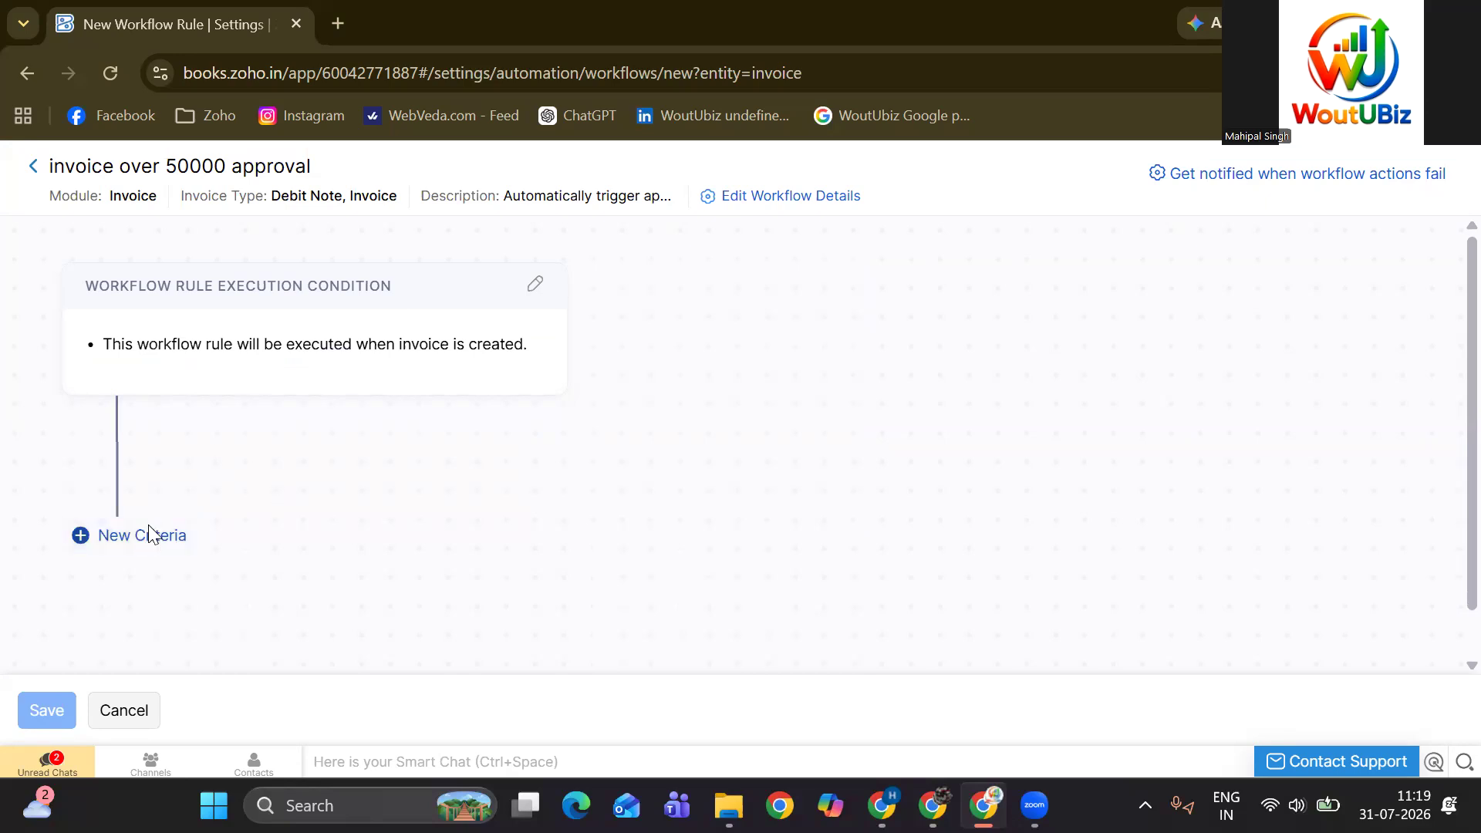
pyautogui.click(663, 411)
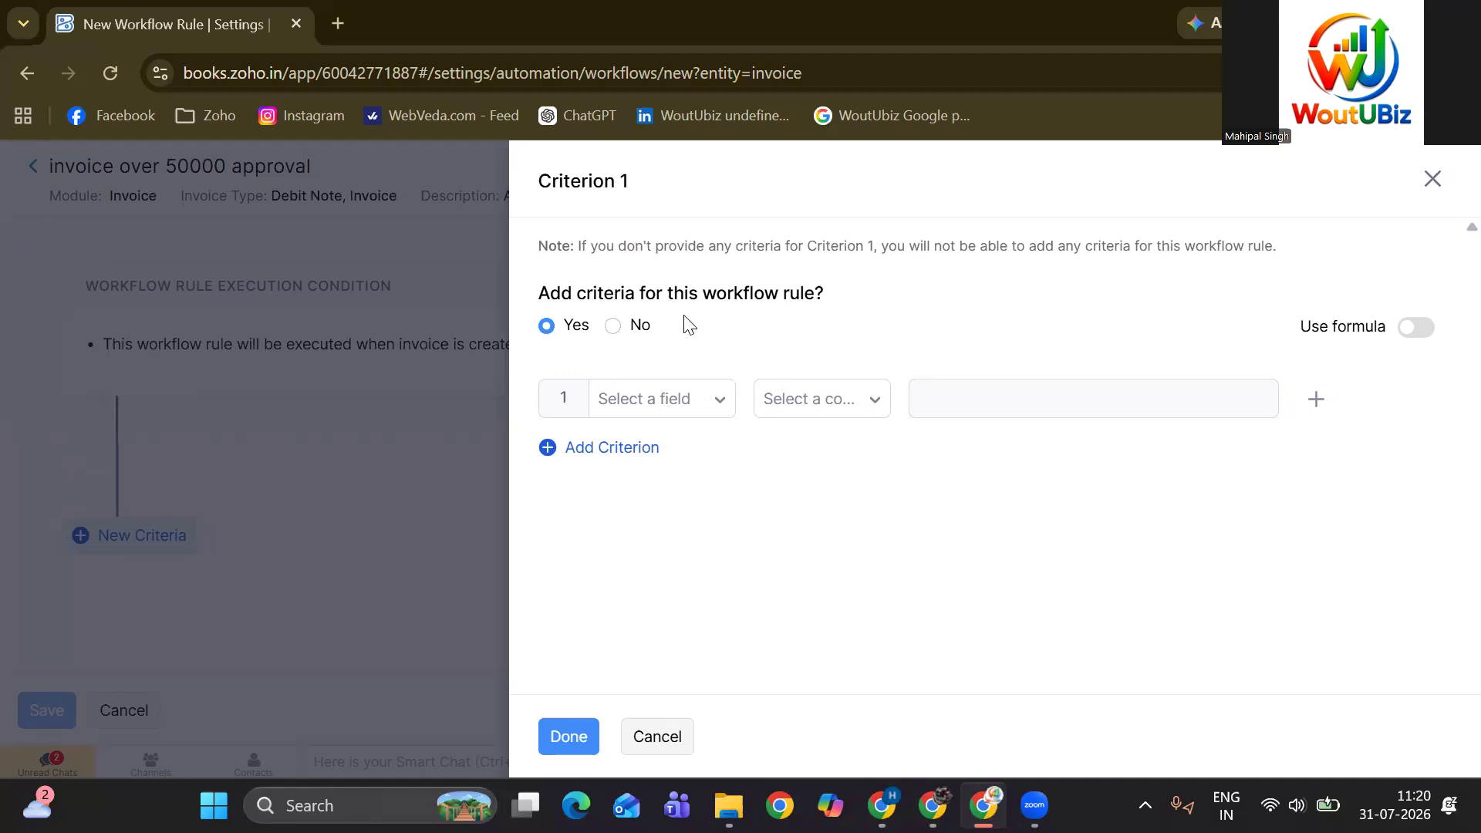
pyautogui.click(644, 422)
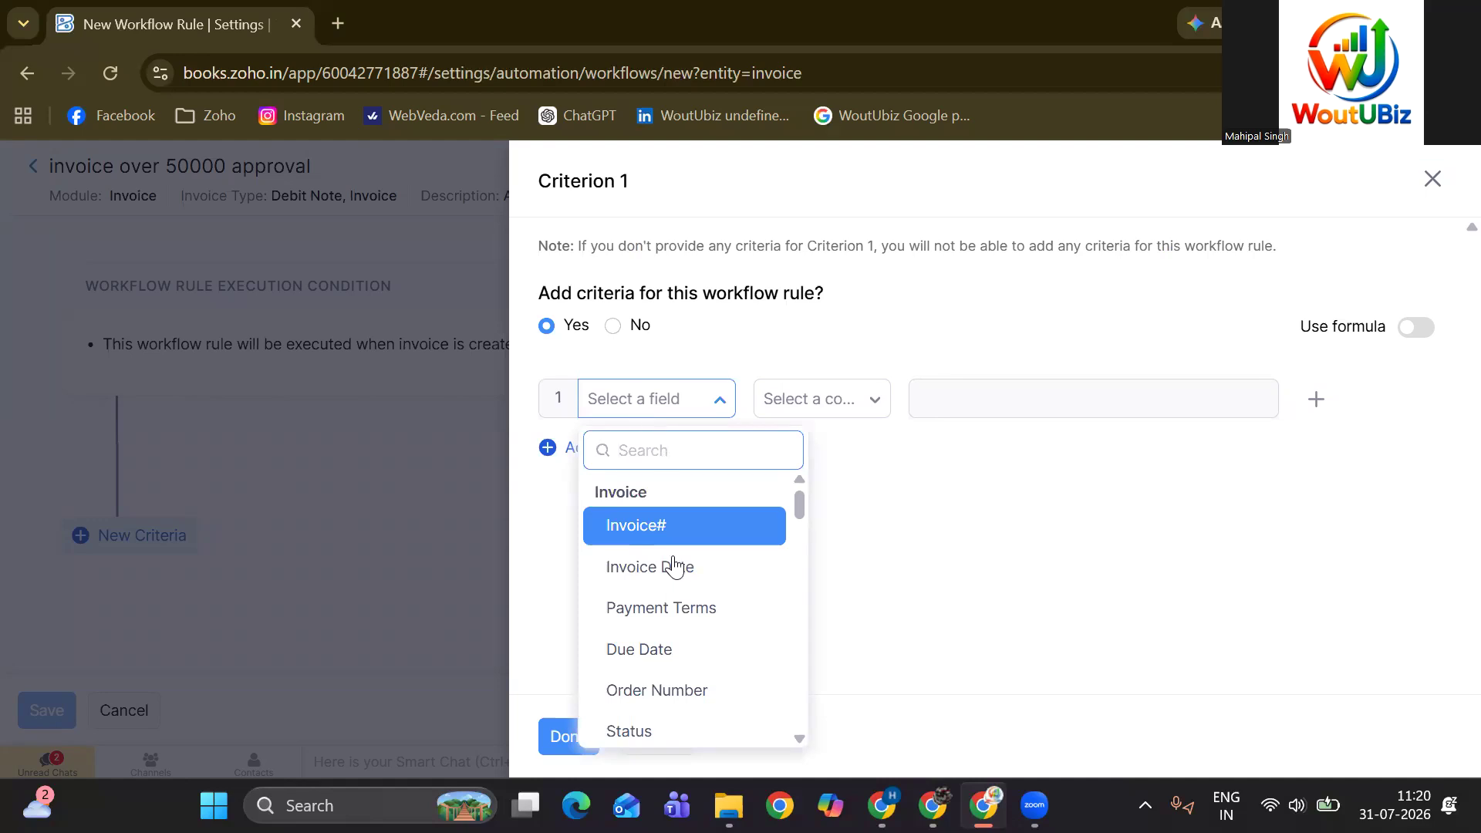
pyautogui.click(643, 526)
# Step: Complete the Invoice# criterion with the comparator "is" and the value 50000, and try to save the workflow rule
pyautogui.click(844, 417)
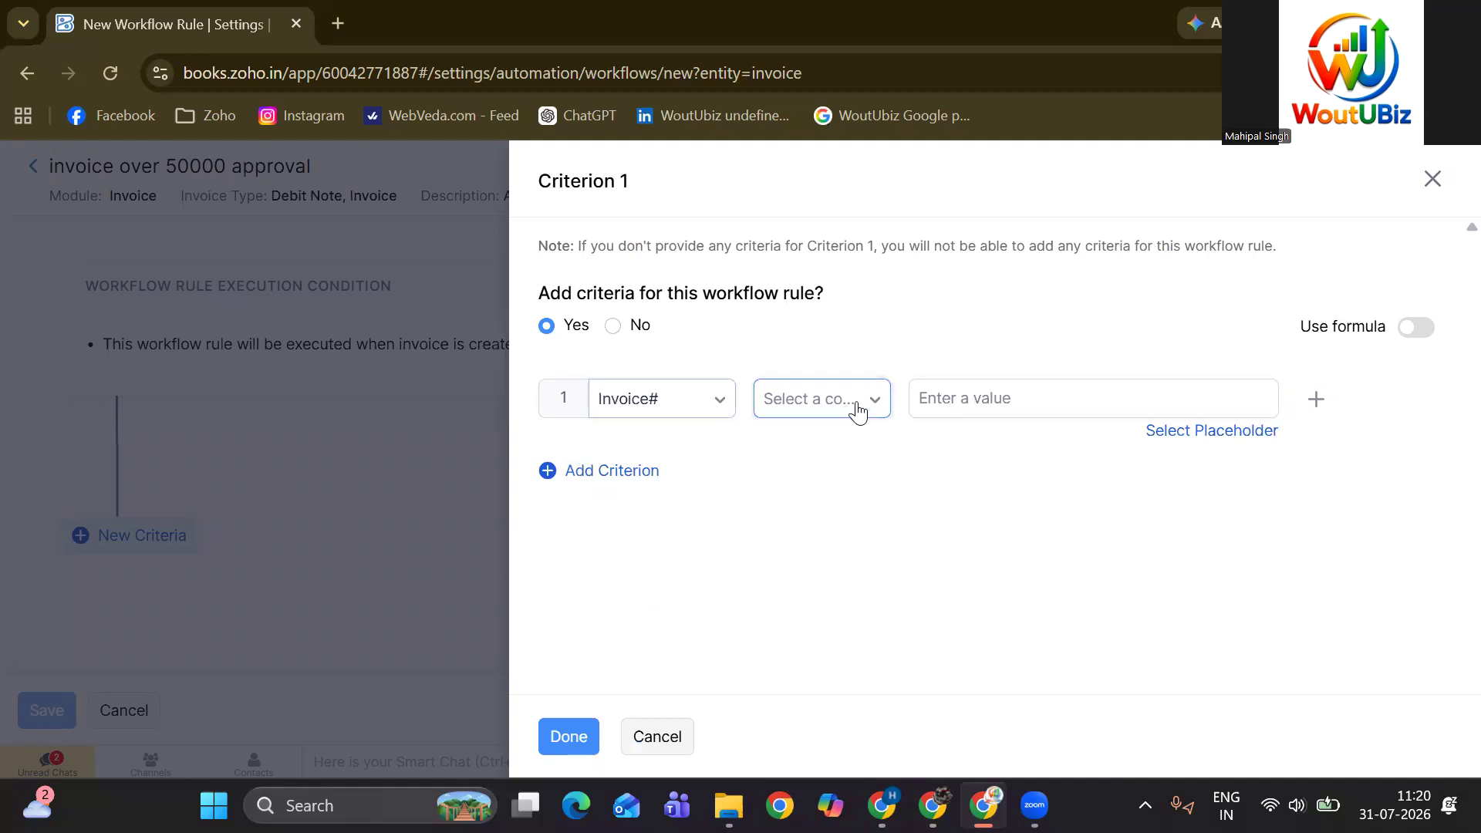
pyautogui.click(859, 411)
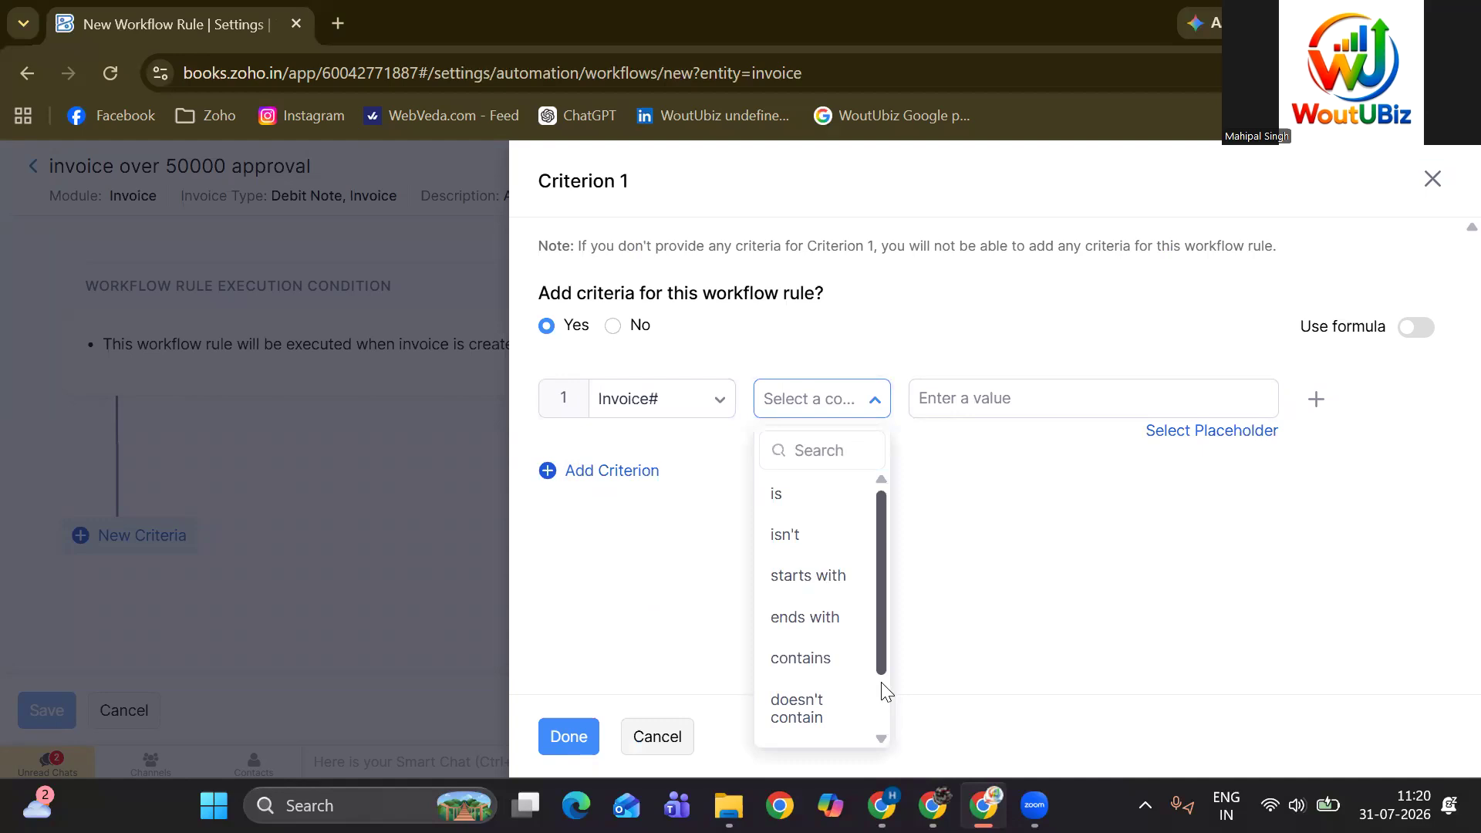
pyautogui.scroll(-2, 880, 687)
pyautogui.scroll(2, 822, 493)
pyautogui.click(803, 496)
pyautogui.click(951, 408)
pyautogui.write('50000')
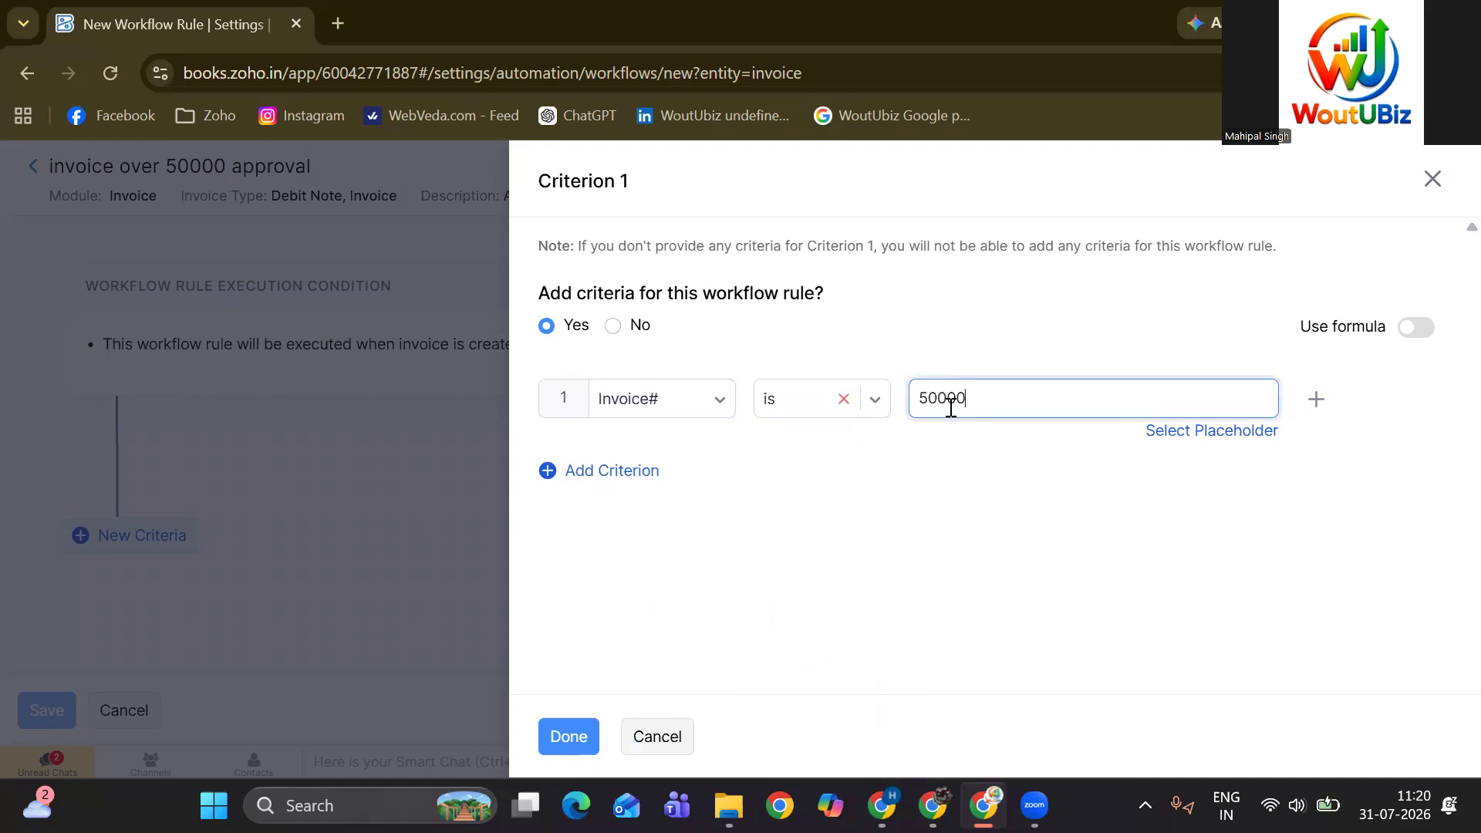
pyautogui.click(566, 734)
pyautogui.scroll(-2, 378, 492)
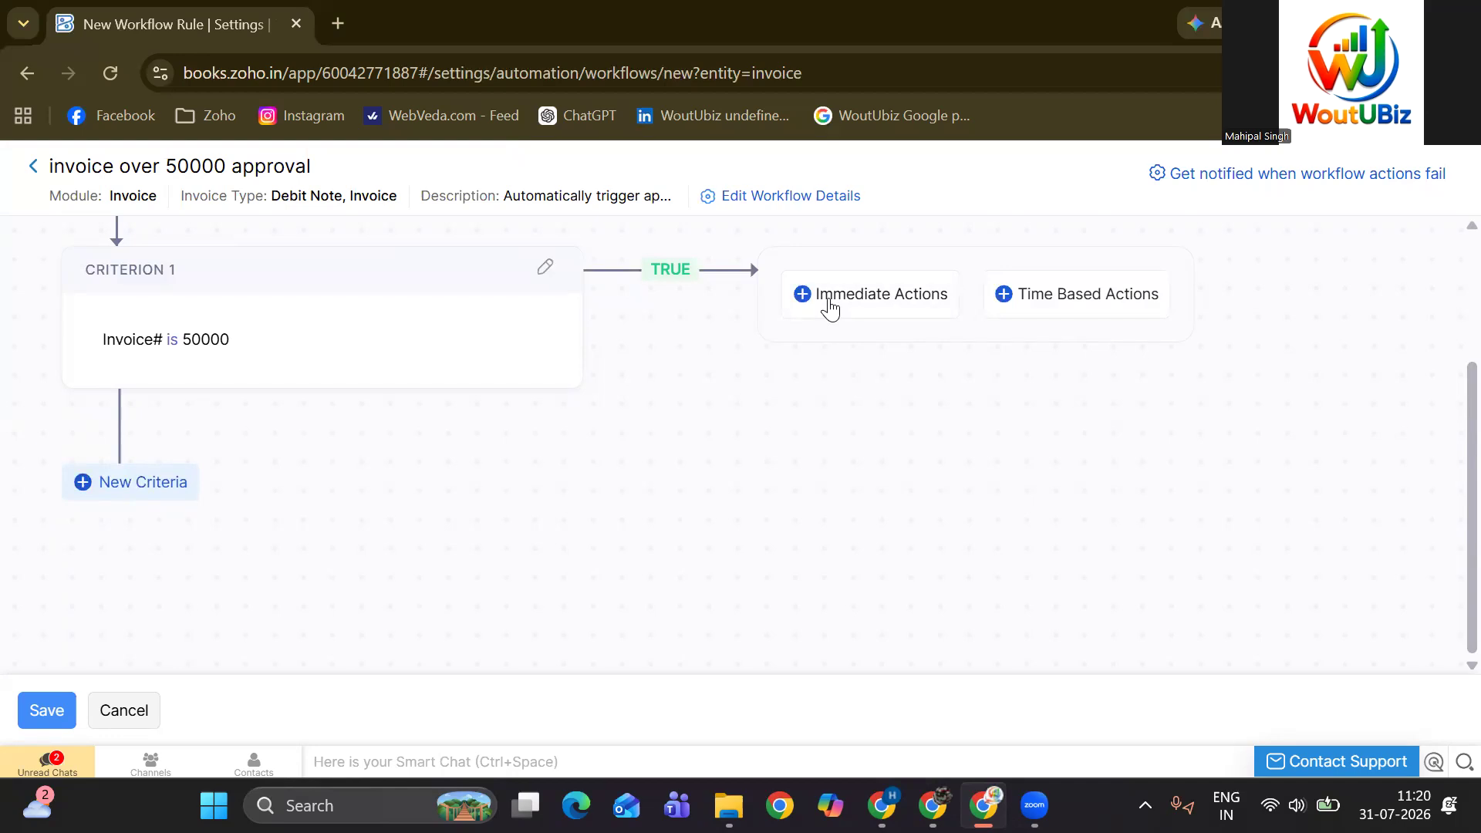
pyautogui.click(47, 711)
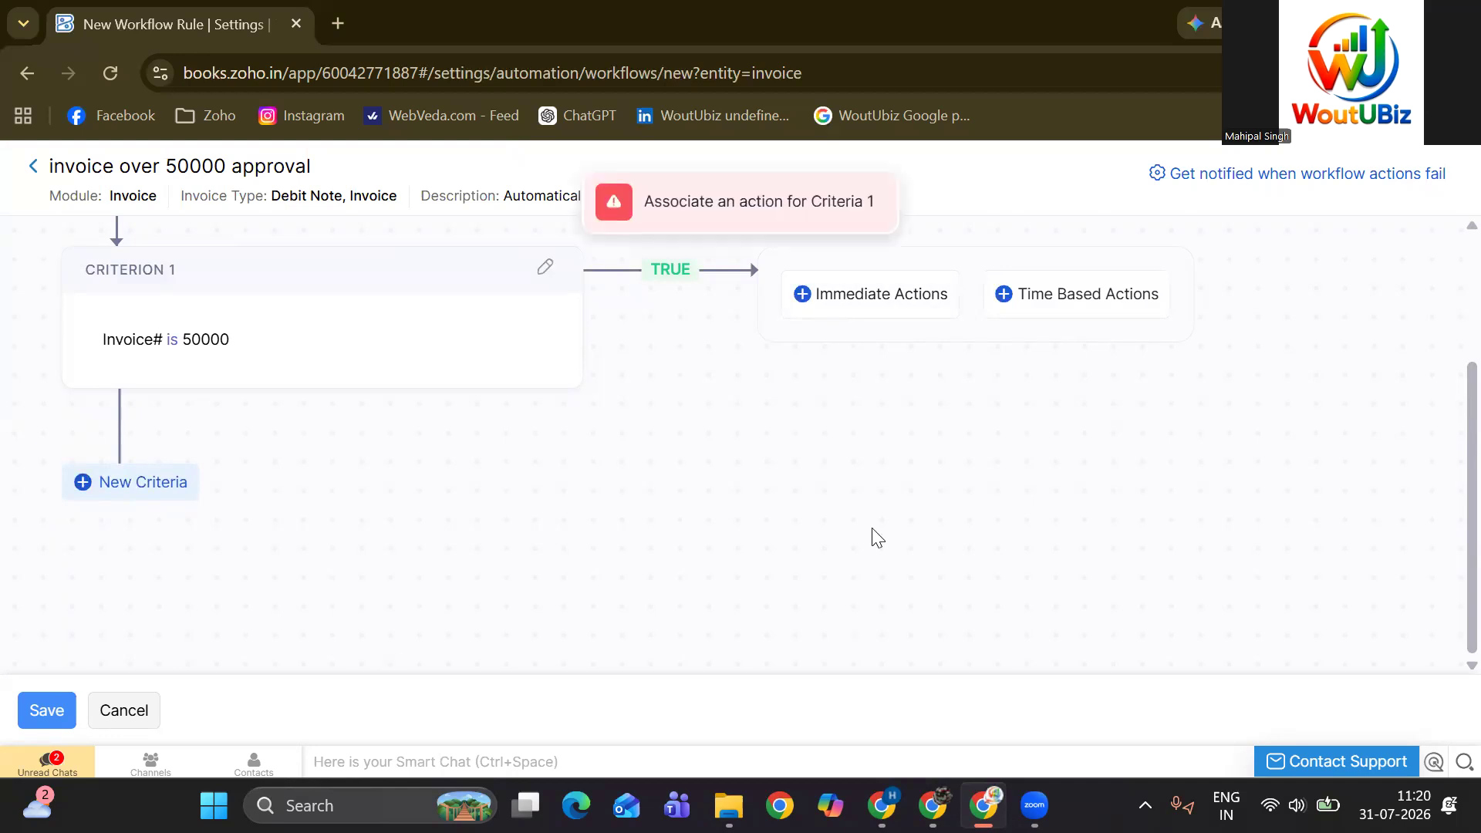
# Step: Add an immediate action for Criterion 1 with the action type Email Alerts
pyautogui.click(832, 287)
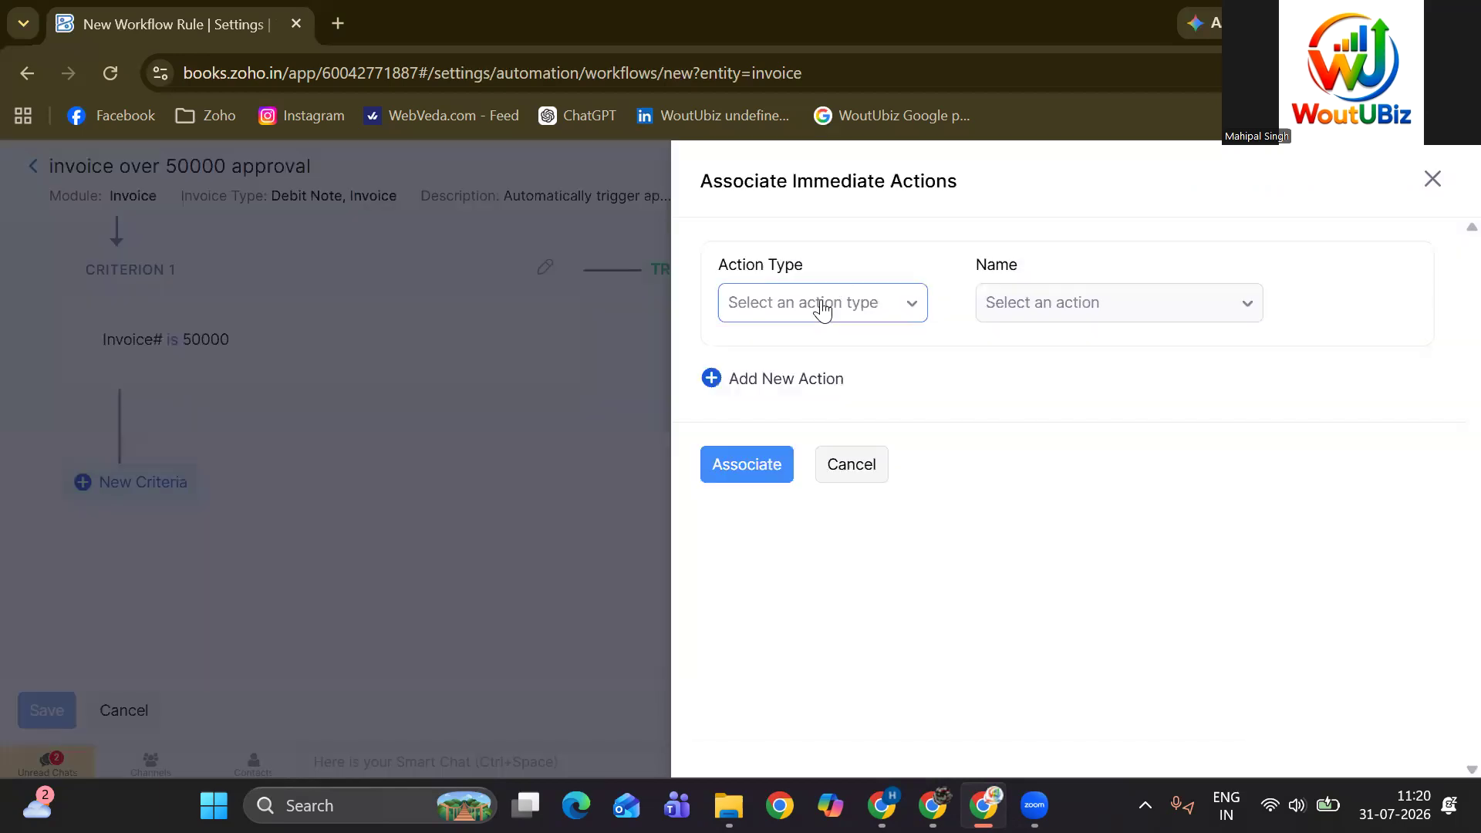
pyautogui.click(823, 308)
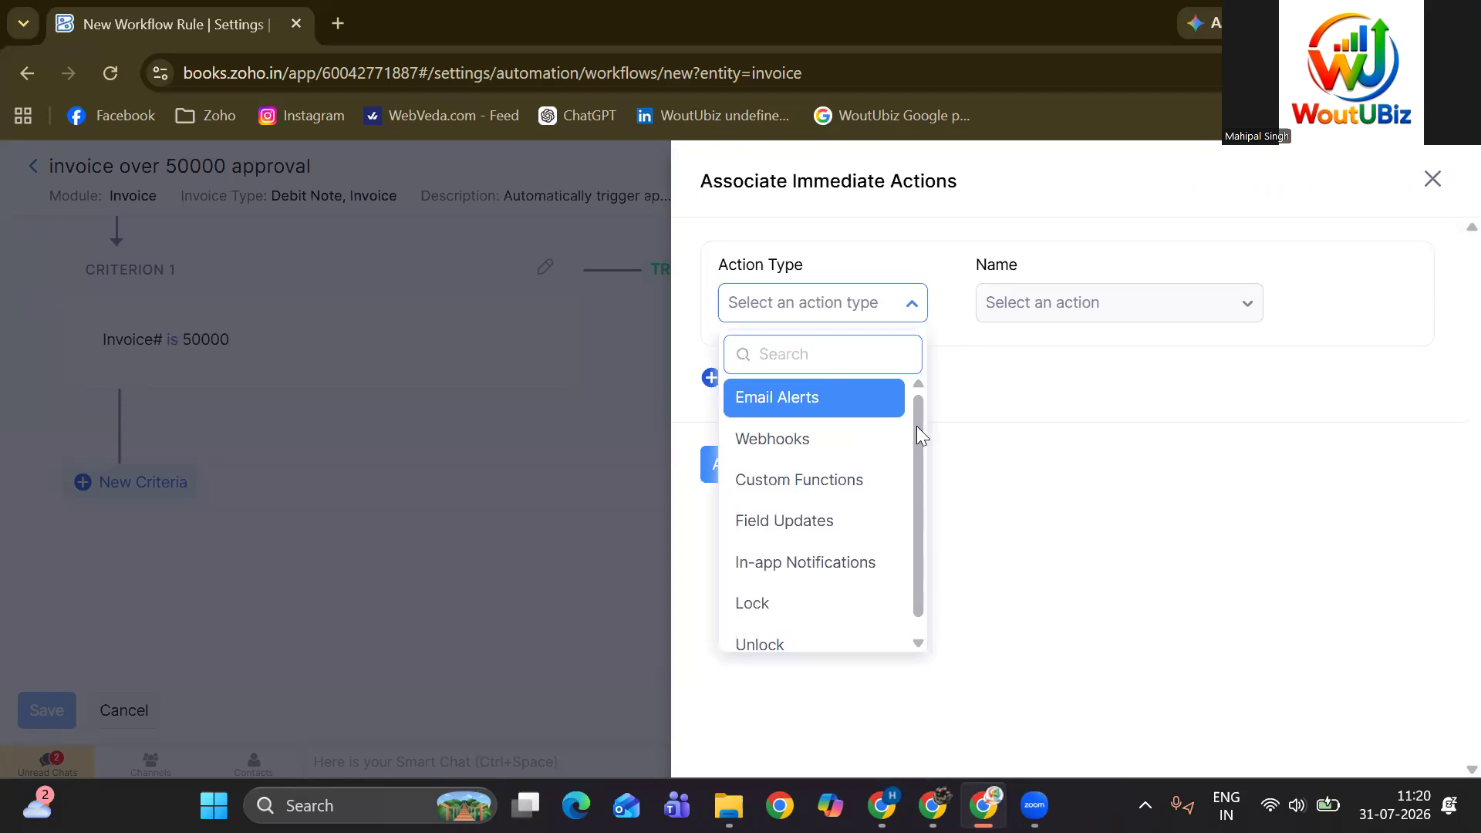
pyautogui.press('Down')
pyautogui.moveTo(926, 484); pyautogui.dragTo(754, 399)
pyautogui.press('Return')
pyautogui.press('Tab')
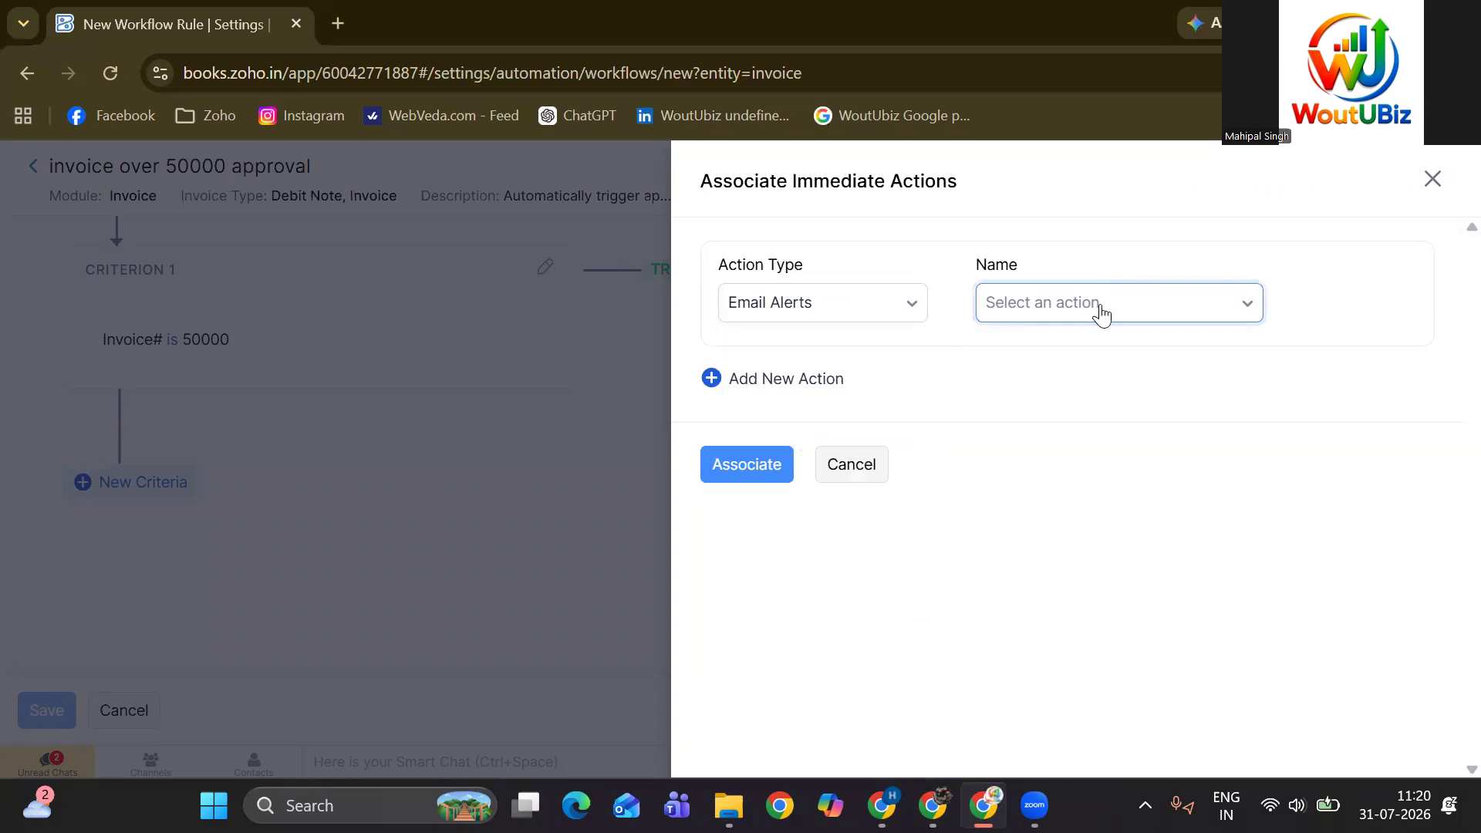
# Step: Create a new email alert for the action and name it "High invoice alert"
pyautogui.click(1100, 311)
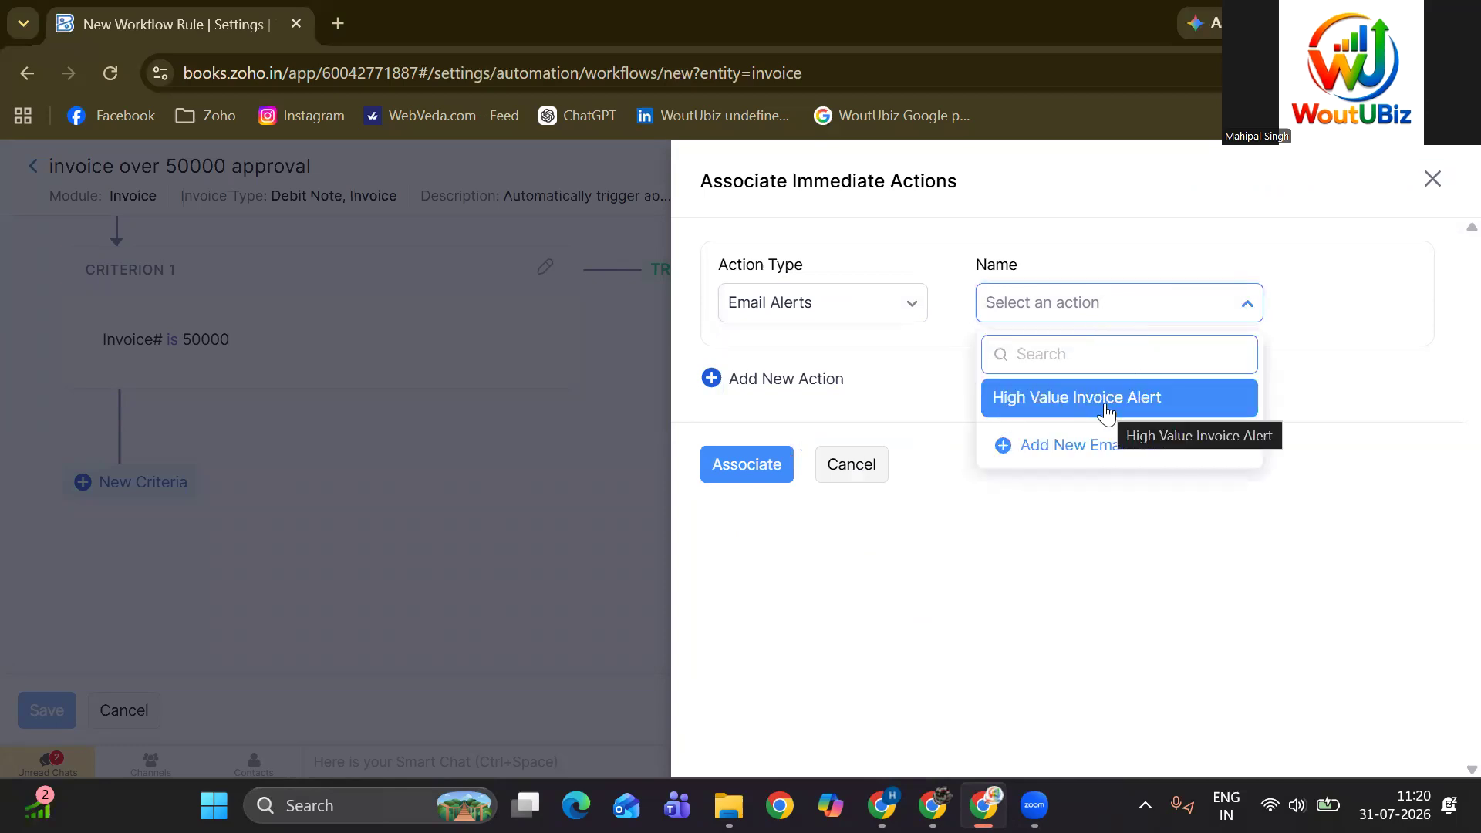
pyautogui.click(1059, 462)
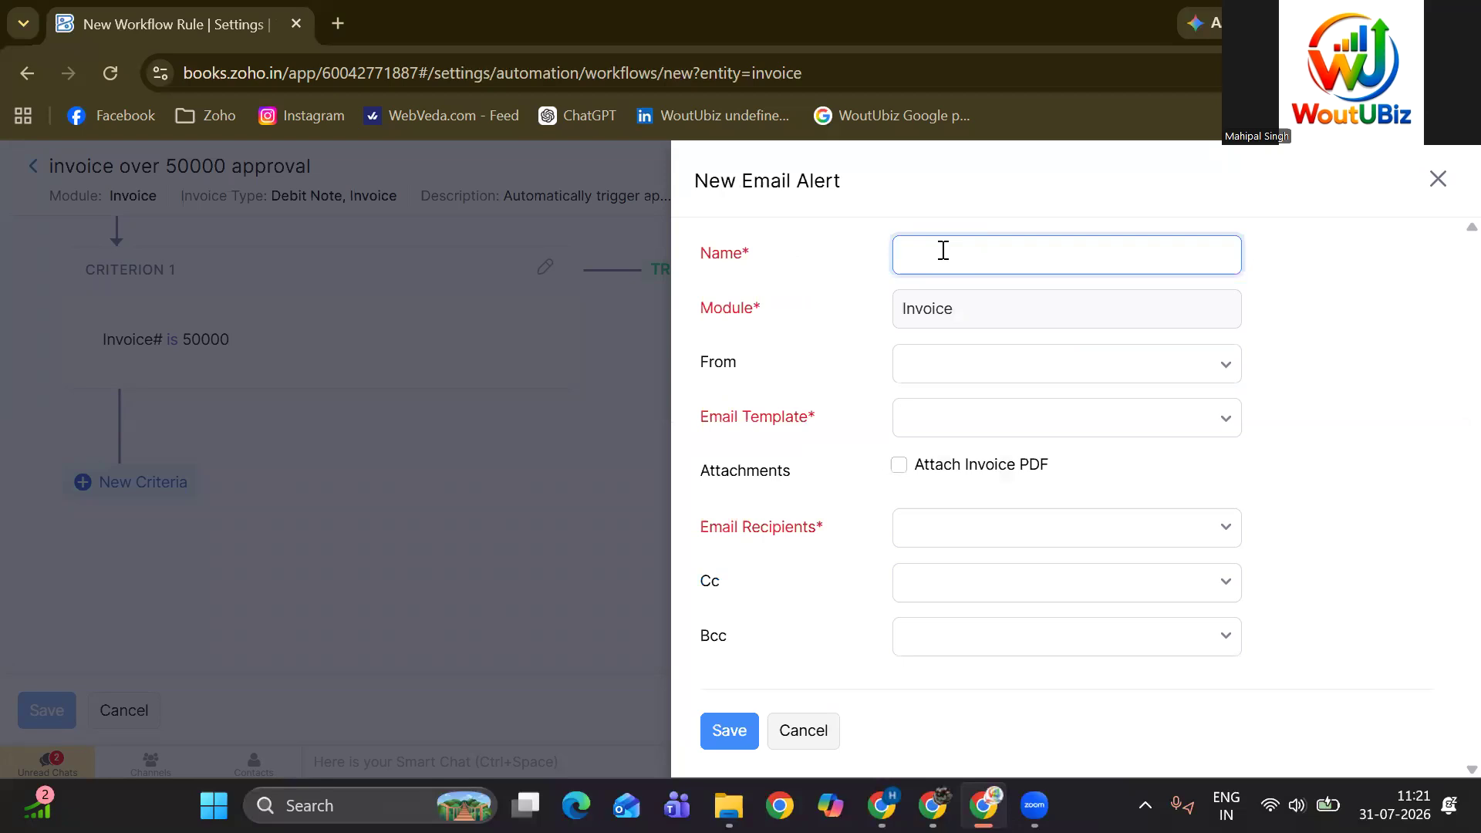
pyautogui.write('H')
pyautogui.write('igh')
pyautogui.write(' in')
pyautogui.write('voic')
pyautogui.write('e')
pyautogui.write(' lae')
pyautogui.press('BackSpace')
pyautogui.press('BackSpace')
pyautogui.write('a')
pyautogui.write('e')
pyautogui.press('BackSpace')
pyautogui.press('BackSpace')
pyautogui.press('BackSpace')
pyautogui.write('alert')
# Step: Set the new email alert's sender to Created By and its email template to Default
pyautogui.click(906, 367)
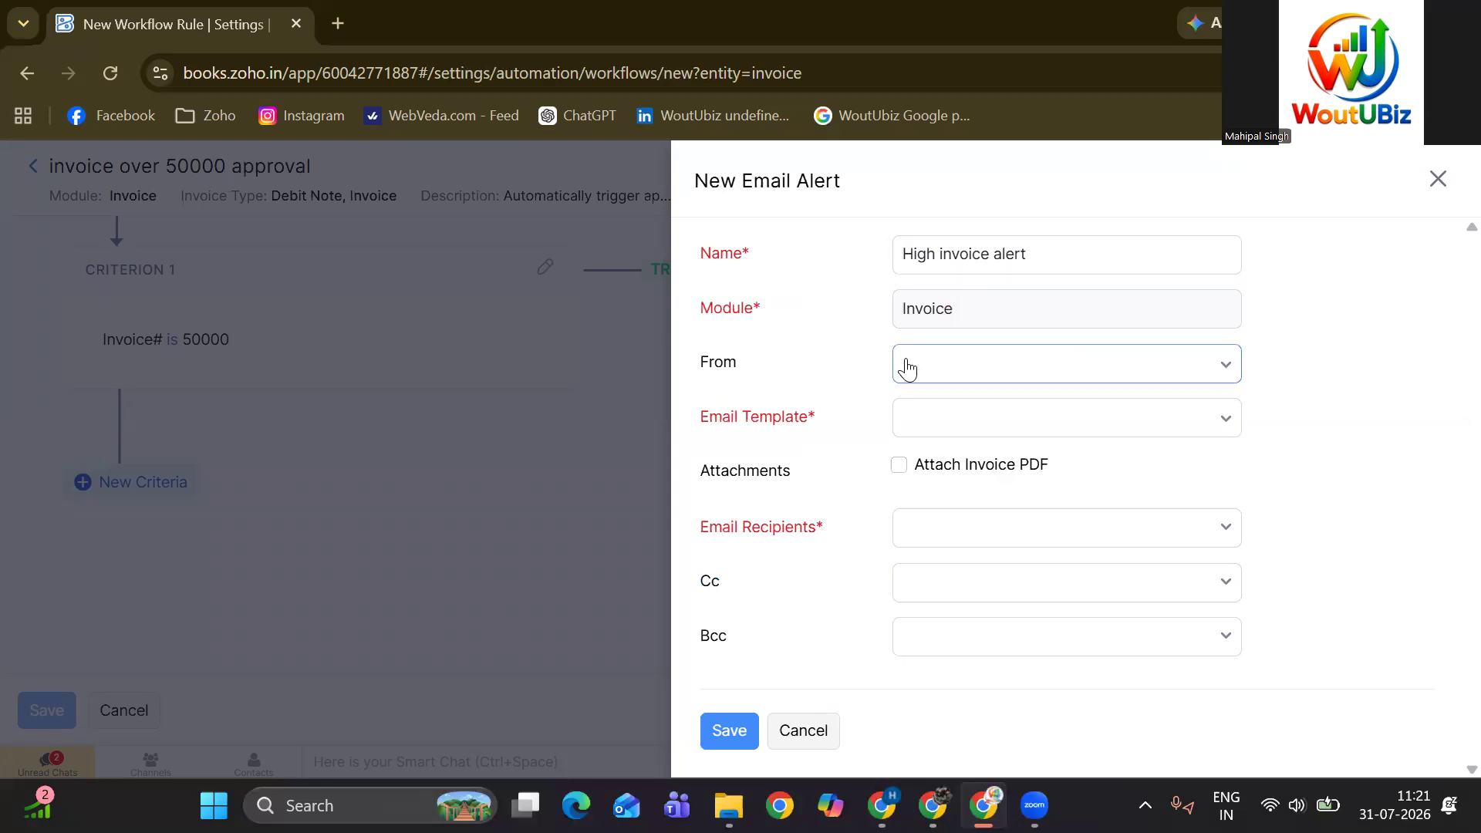
pyautogui.click(906, 368)
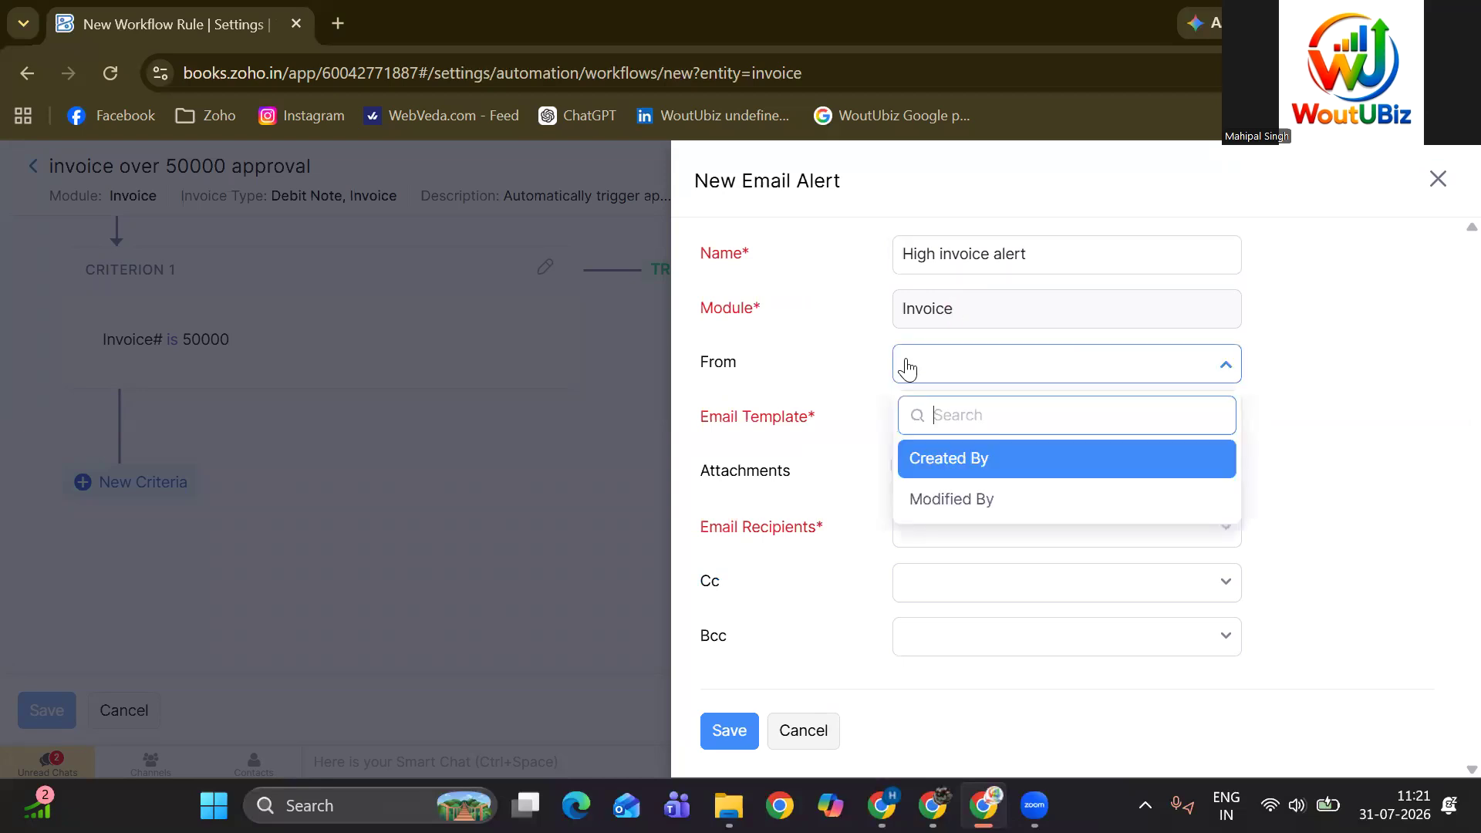
pyautogui.click(951, 472)
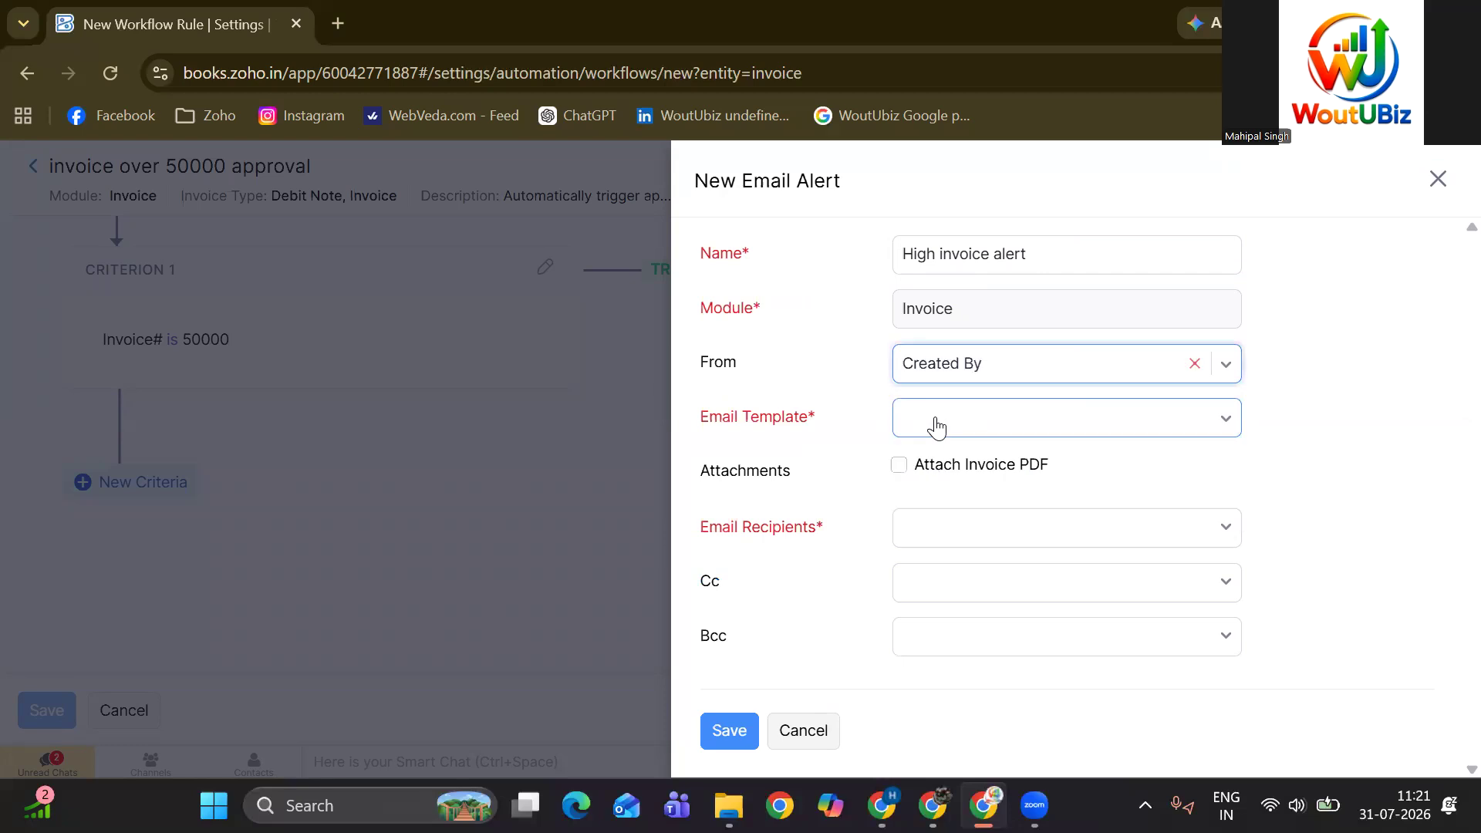
pyautogui.click(937, 427)
pyautogui.click(933, 515)
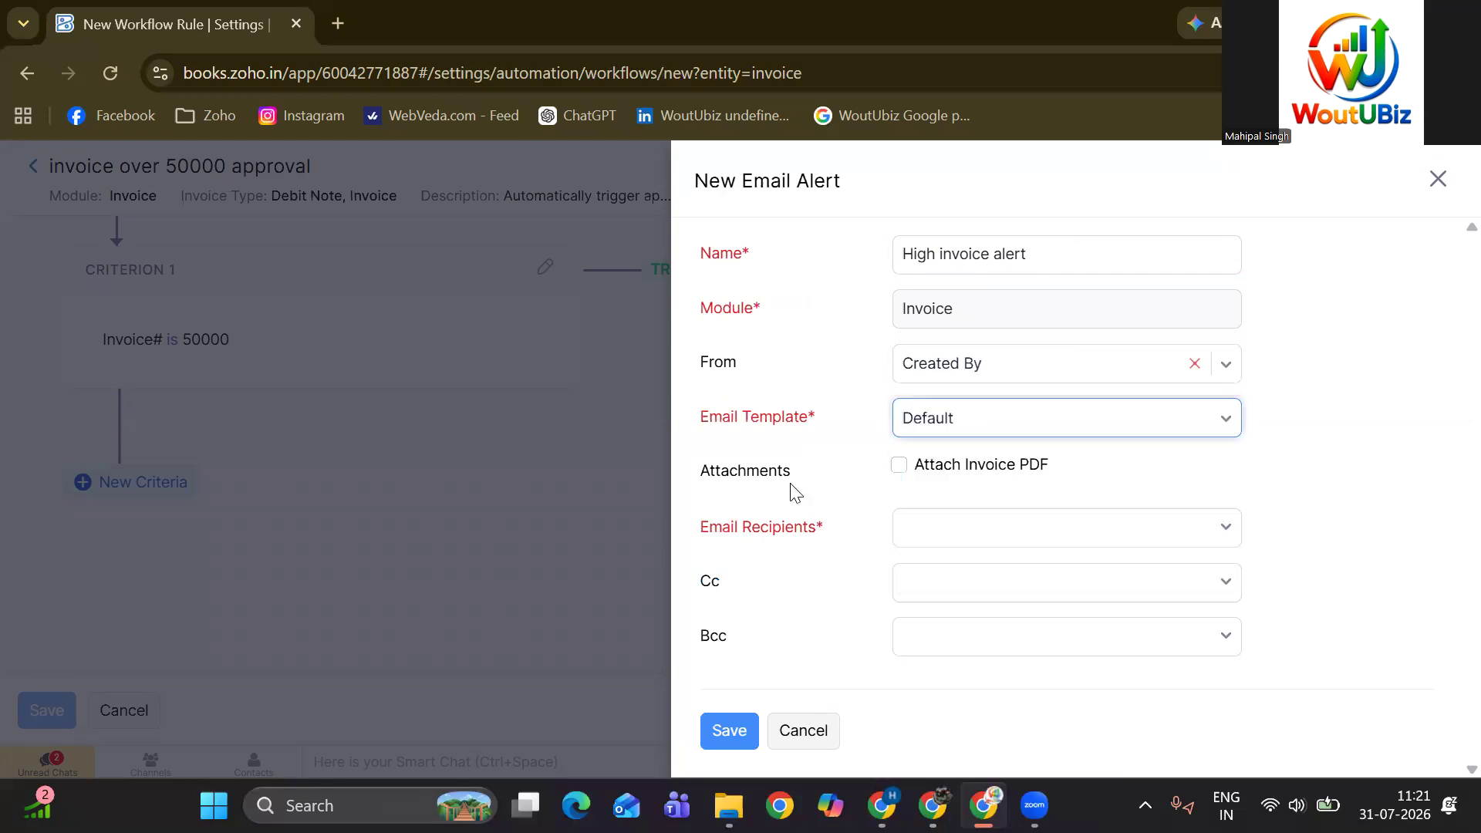
# Step: Set the email recipients to Created By and save the new email alert
pyautogui.click(935, 536)
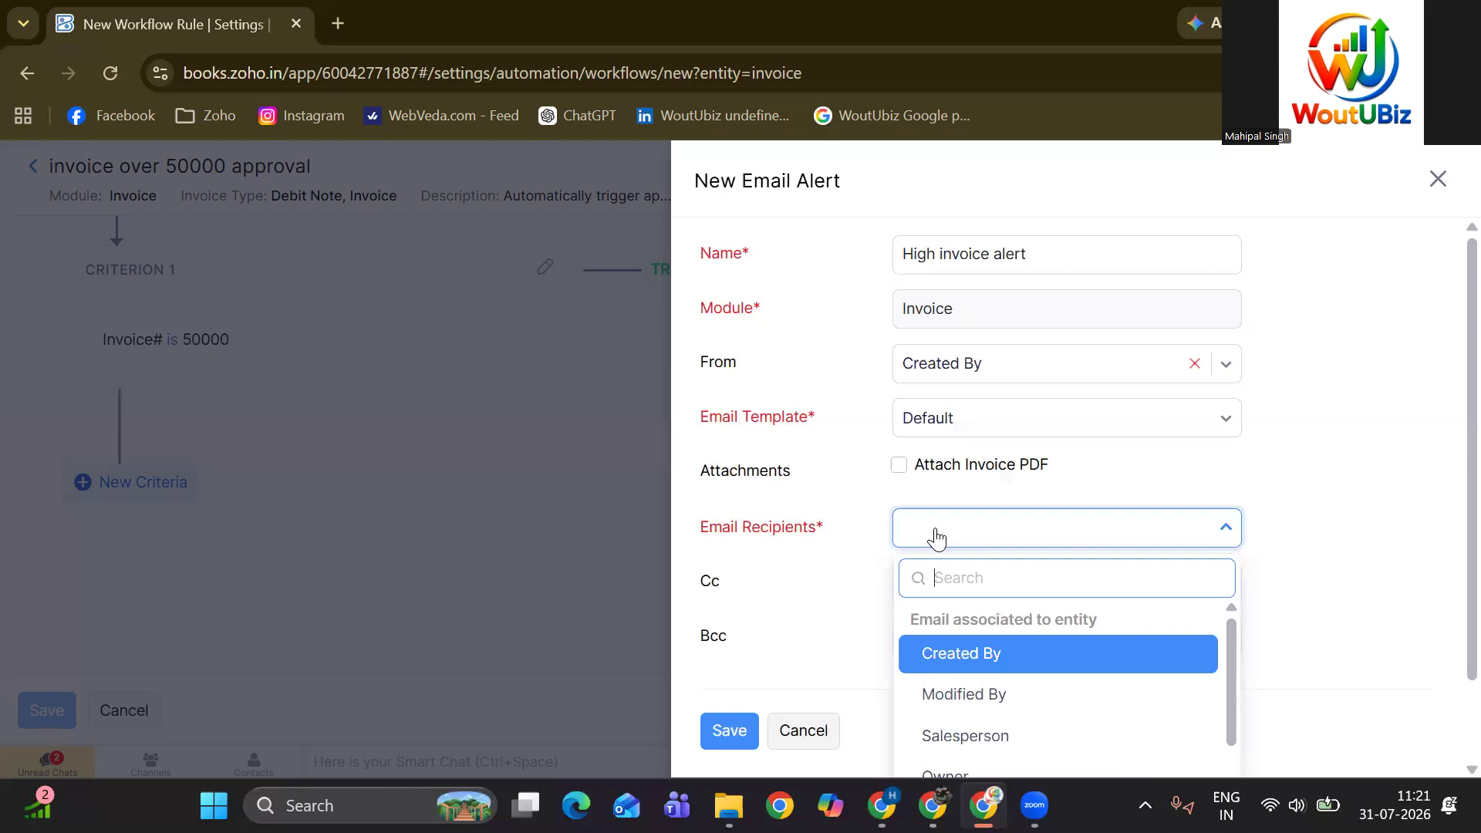
pyautogui.click(978, 657)
pyautogui.click(959, 623)
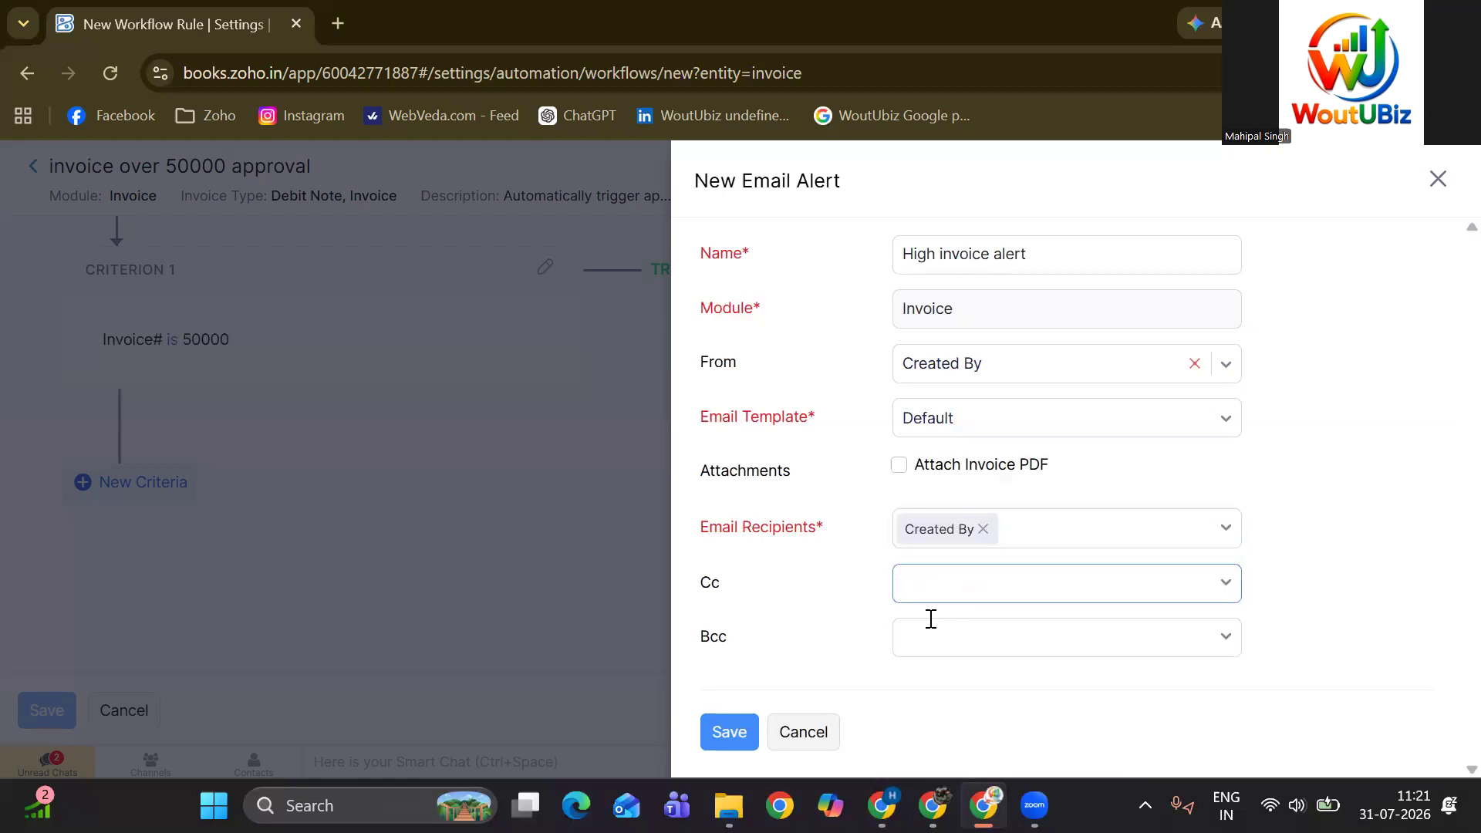
pyautogui.click(1083, 641)
pyautogui.click(719, 729)
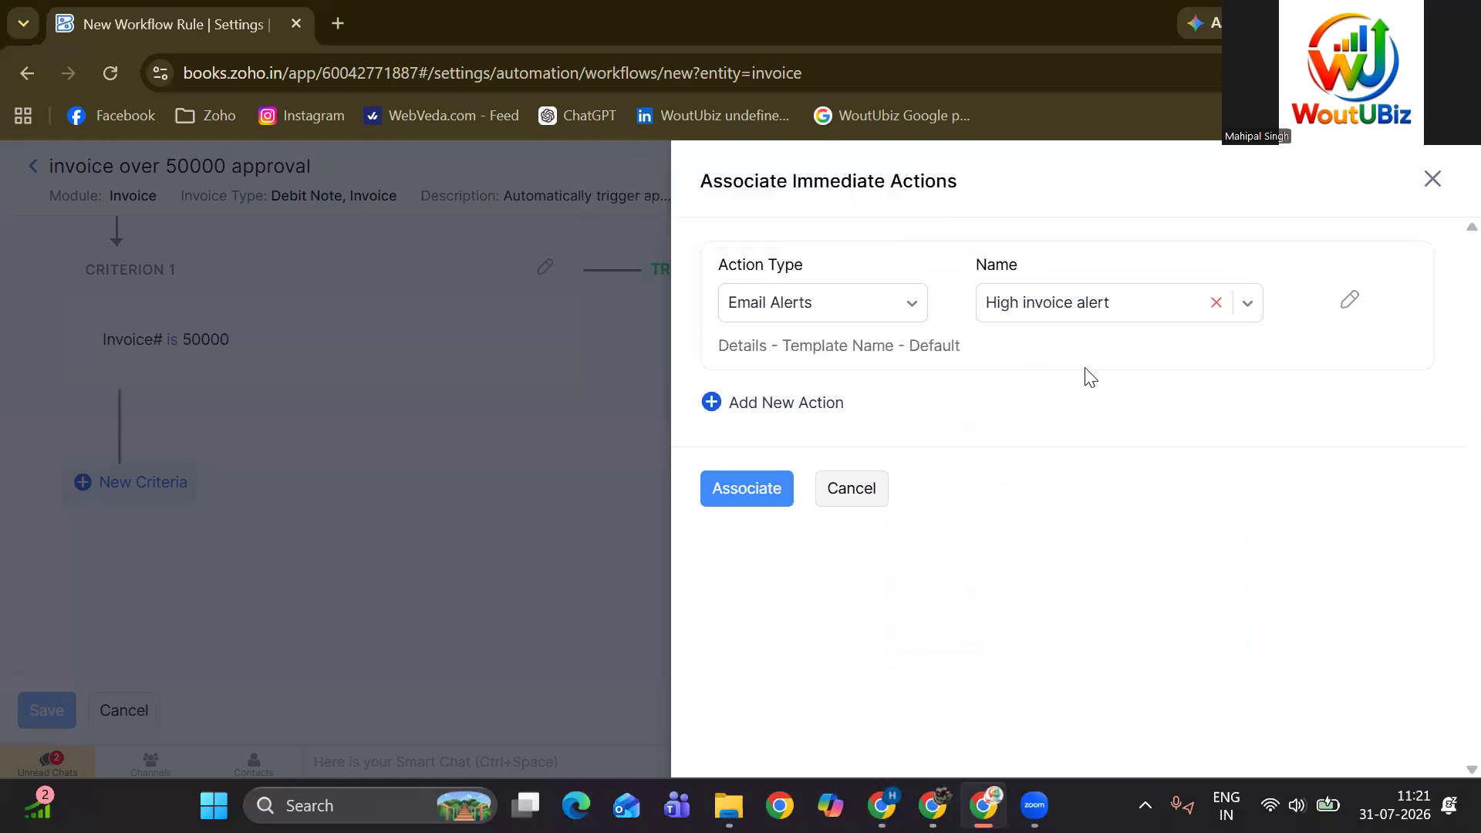
# Step: Leave the immediate action without associating it and try to save the workflow rule
pyautogui.click(354, 555)
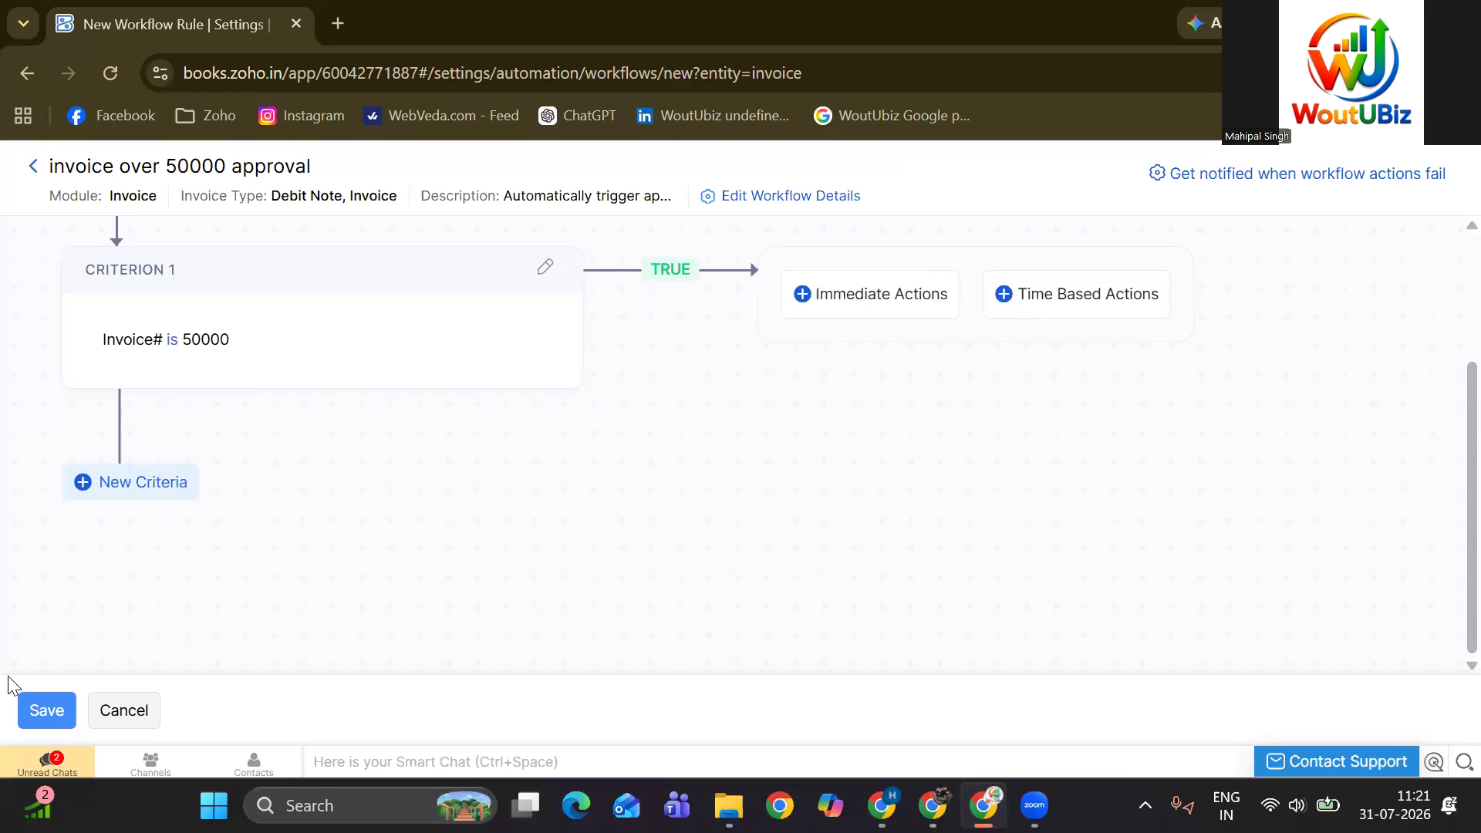
pyautogui.click(26, 700)
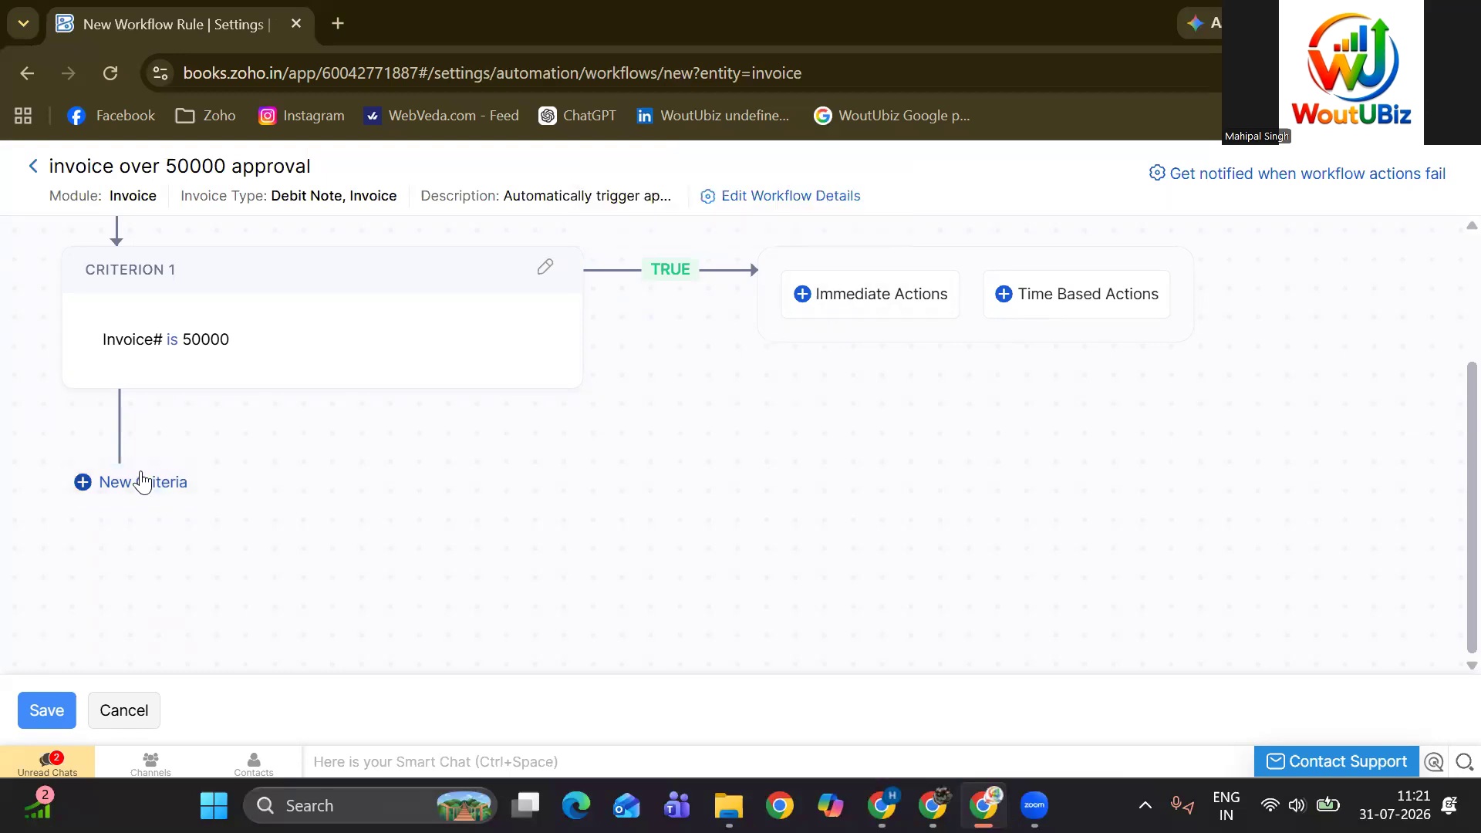
pyautogui.click(142, 483)
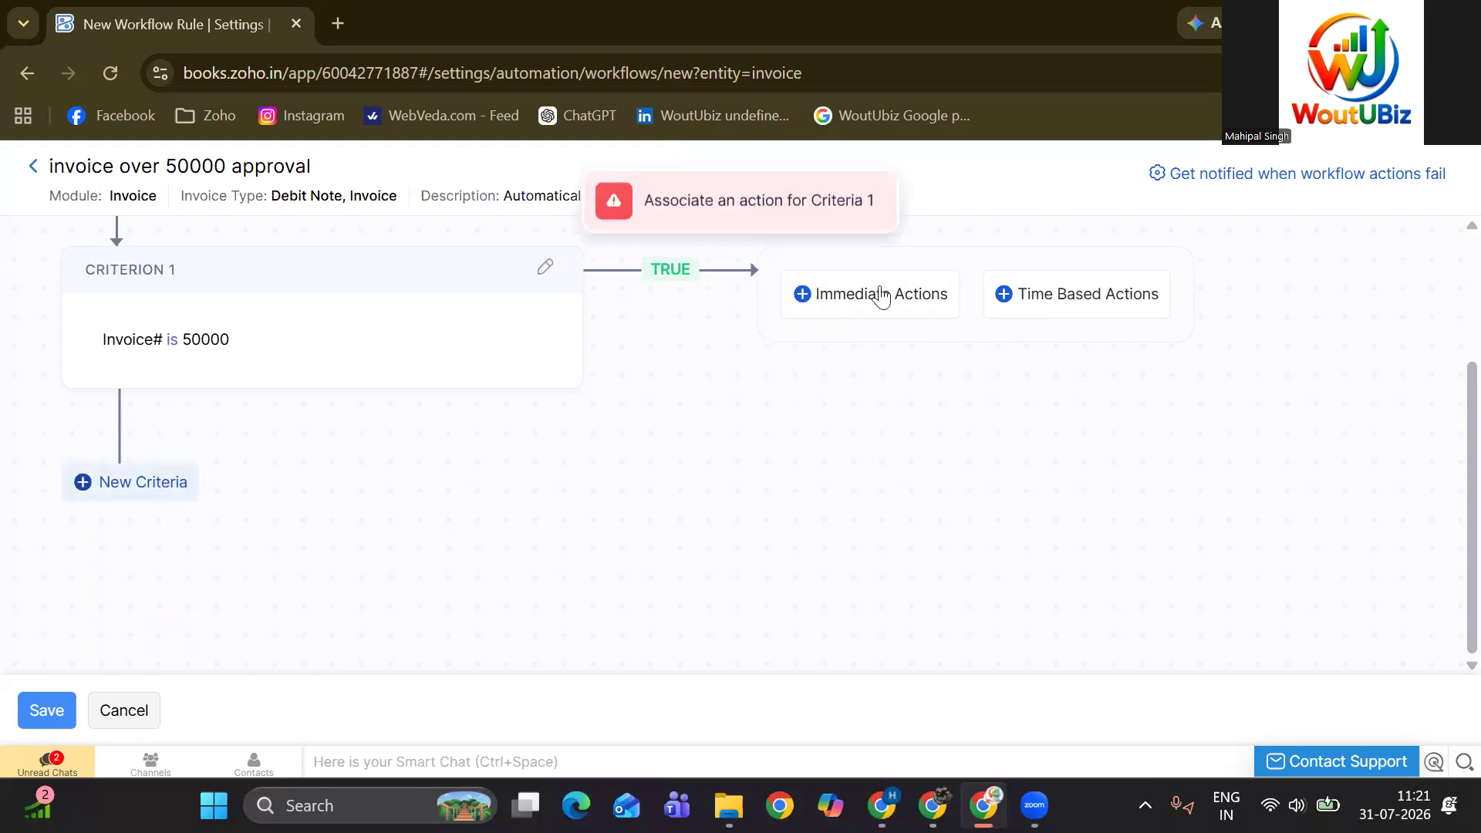
# Step: Associate the email alert "High Value Invoice Alert" as an immediate action for Criterion 1 and save the workflow rule
pyautogui.click(823, 309)
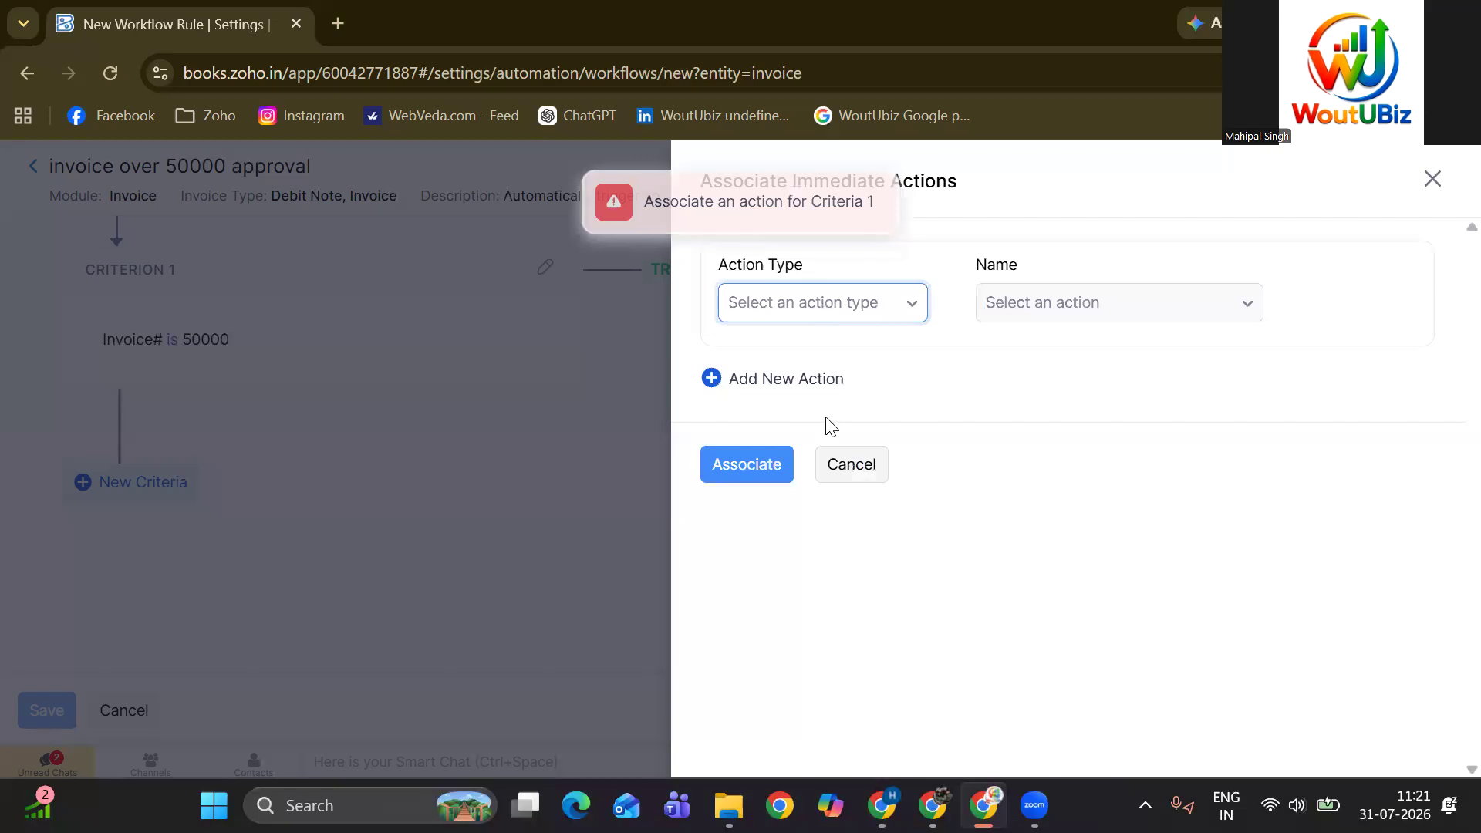
pyautogui.click(1059, 297)
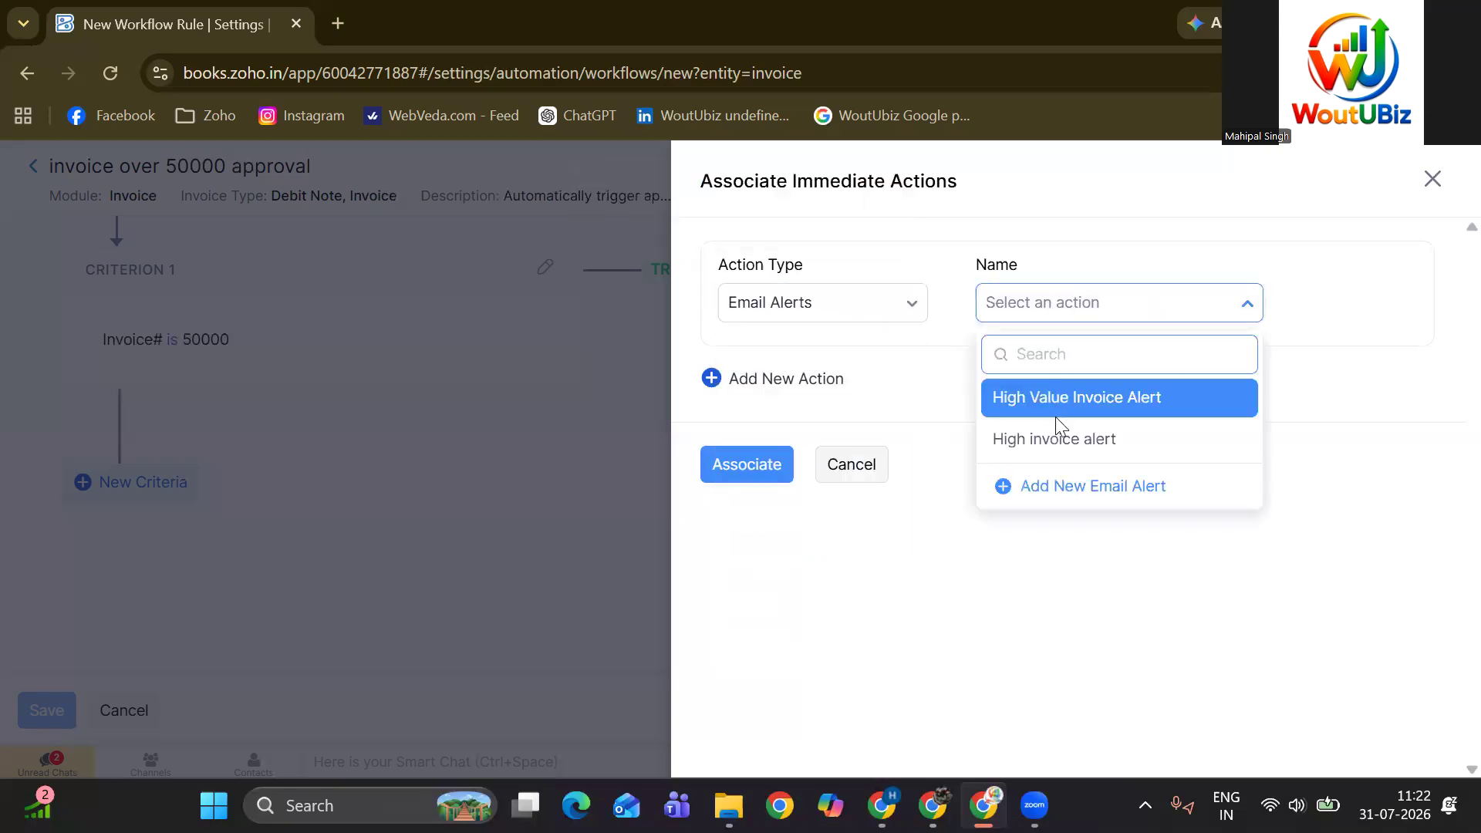
pyautogui.click(1058, 437)
pyautogui.click(1056, 301)
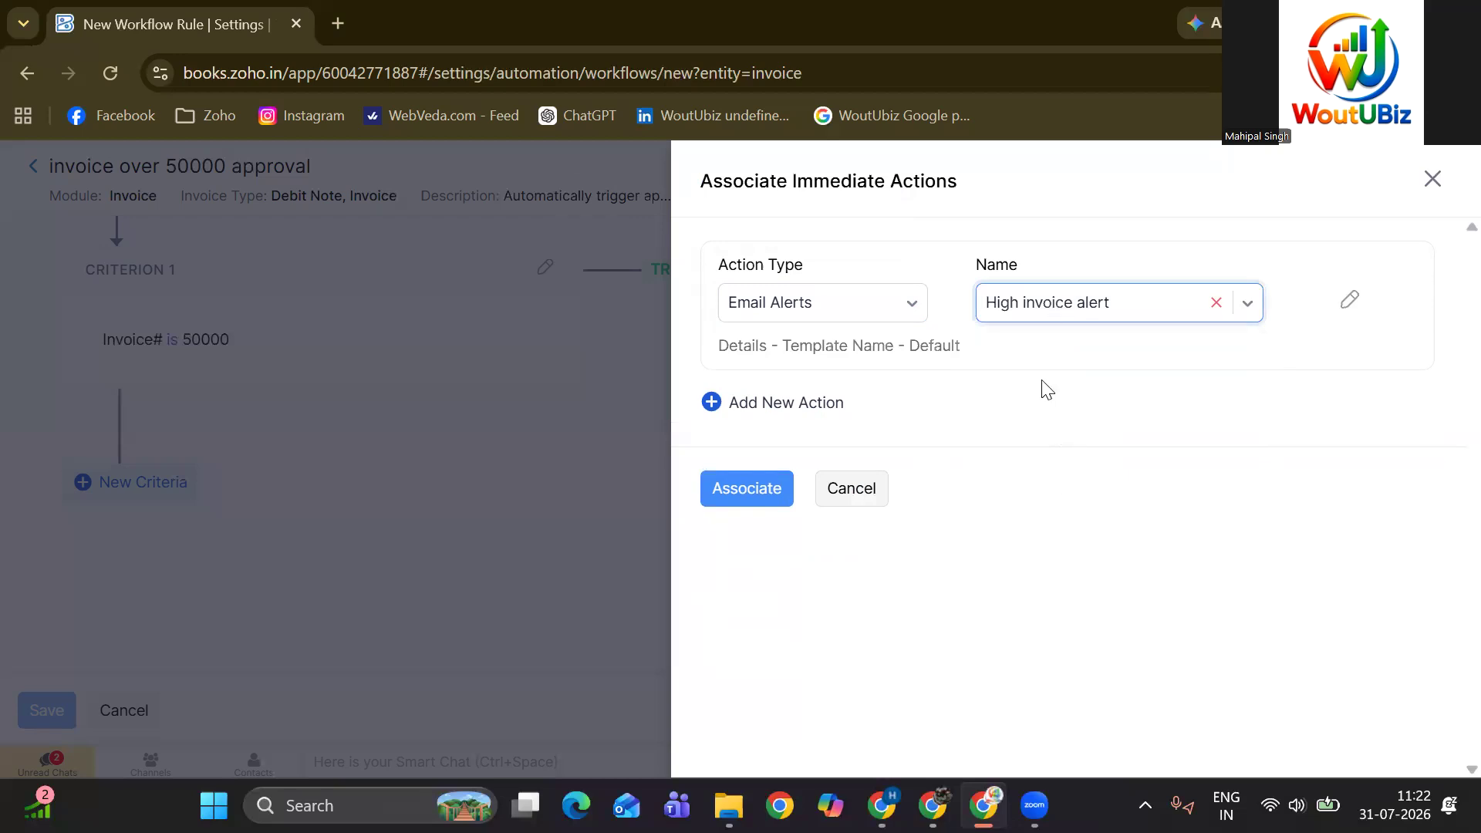
pyautogui.click(750, 486)
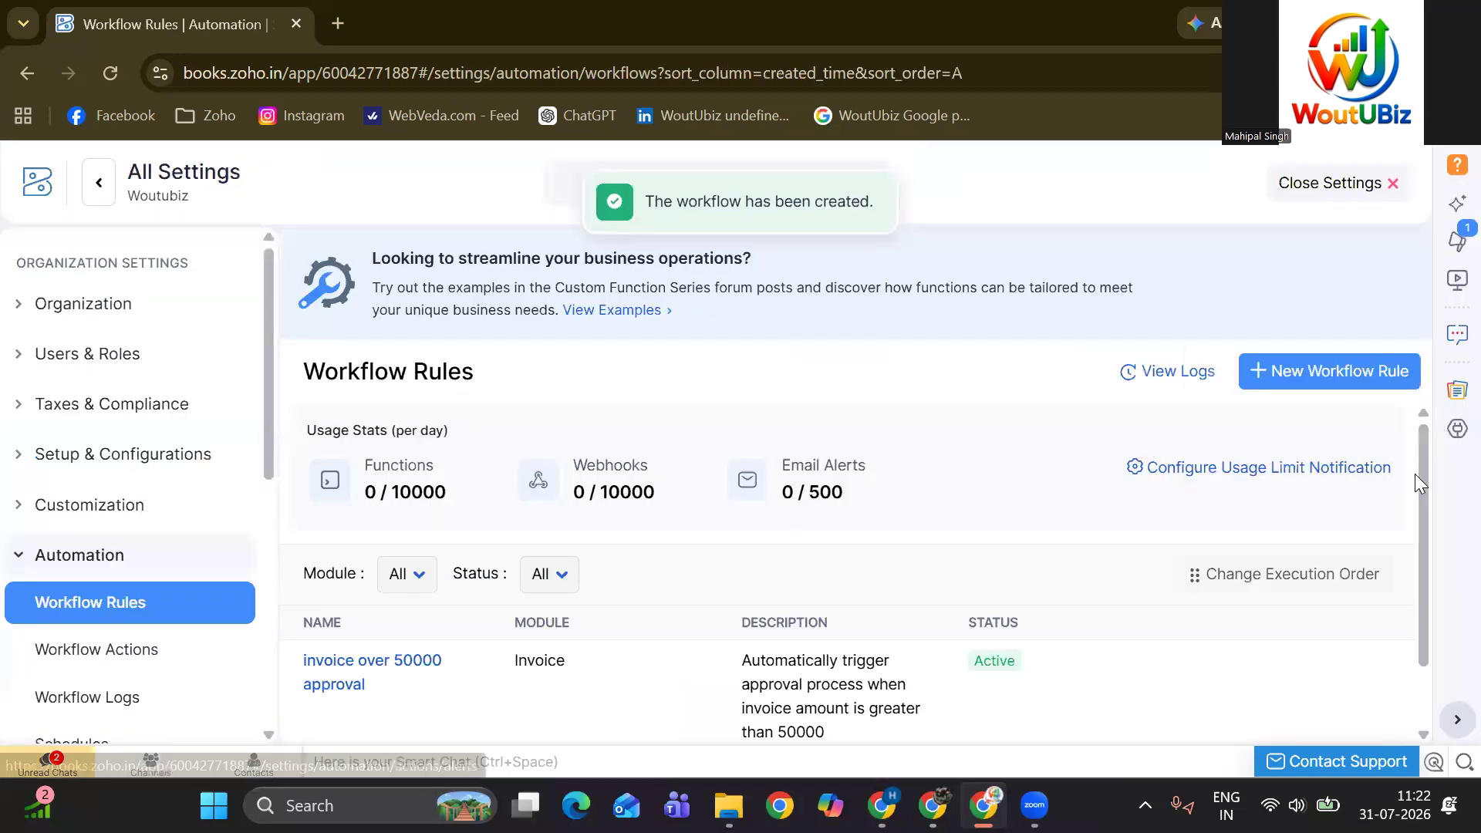
# Step: Start cloning the "invoice over 50000 approval" workflow rule and cancel the copy
pyautogui.scroll(-1, 463, 613)
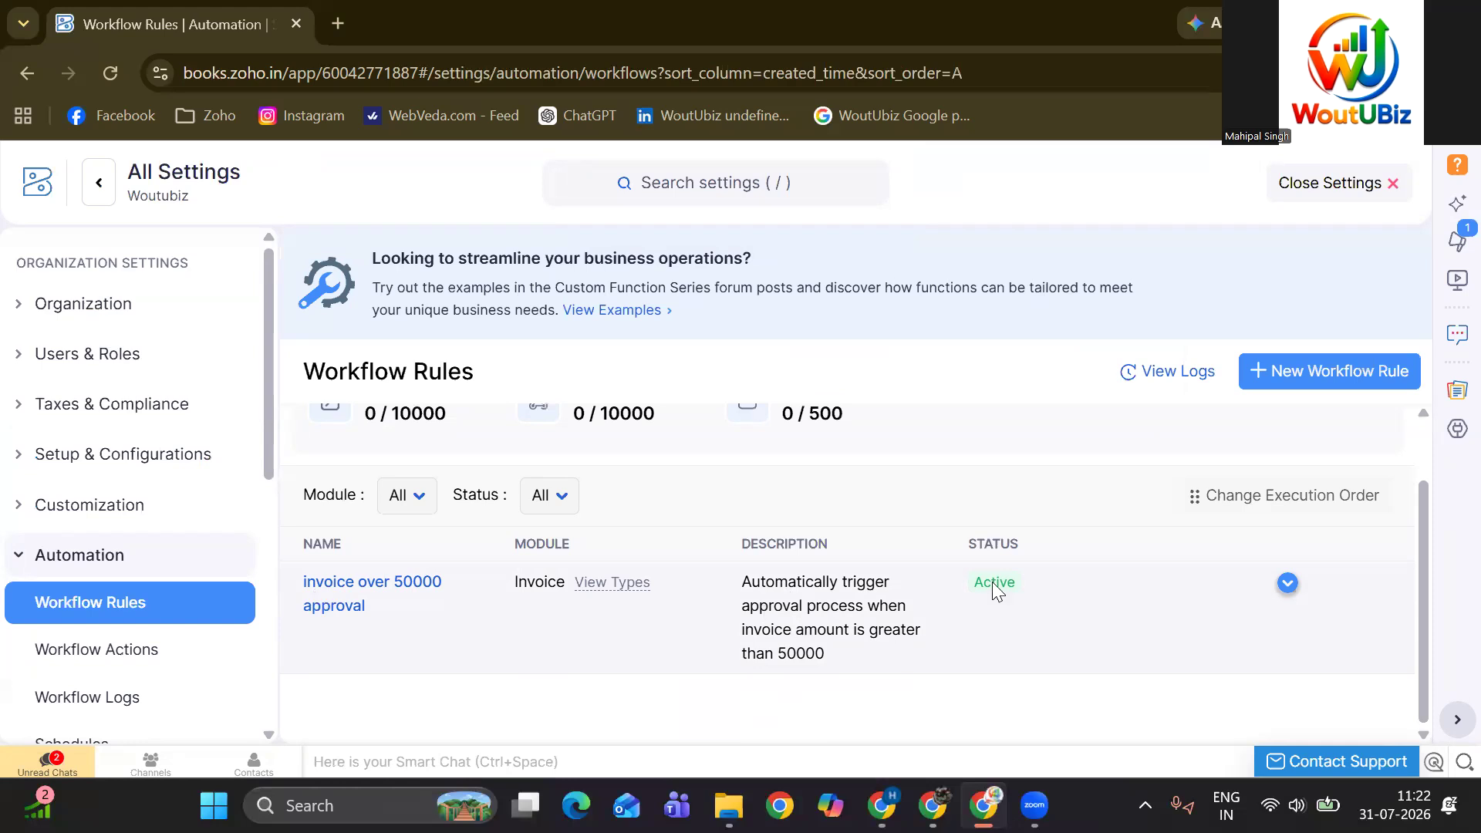
pyautogui.click(1288, 585)
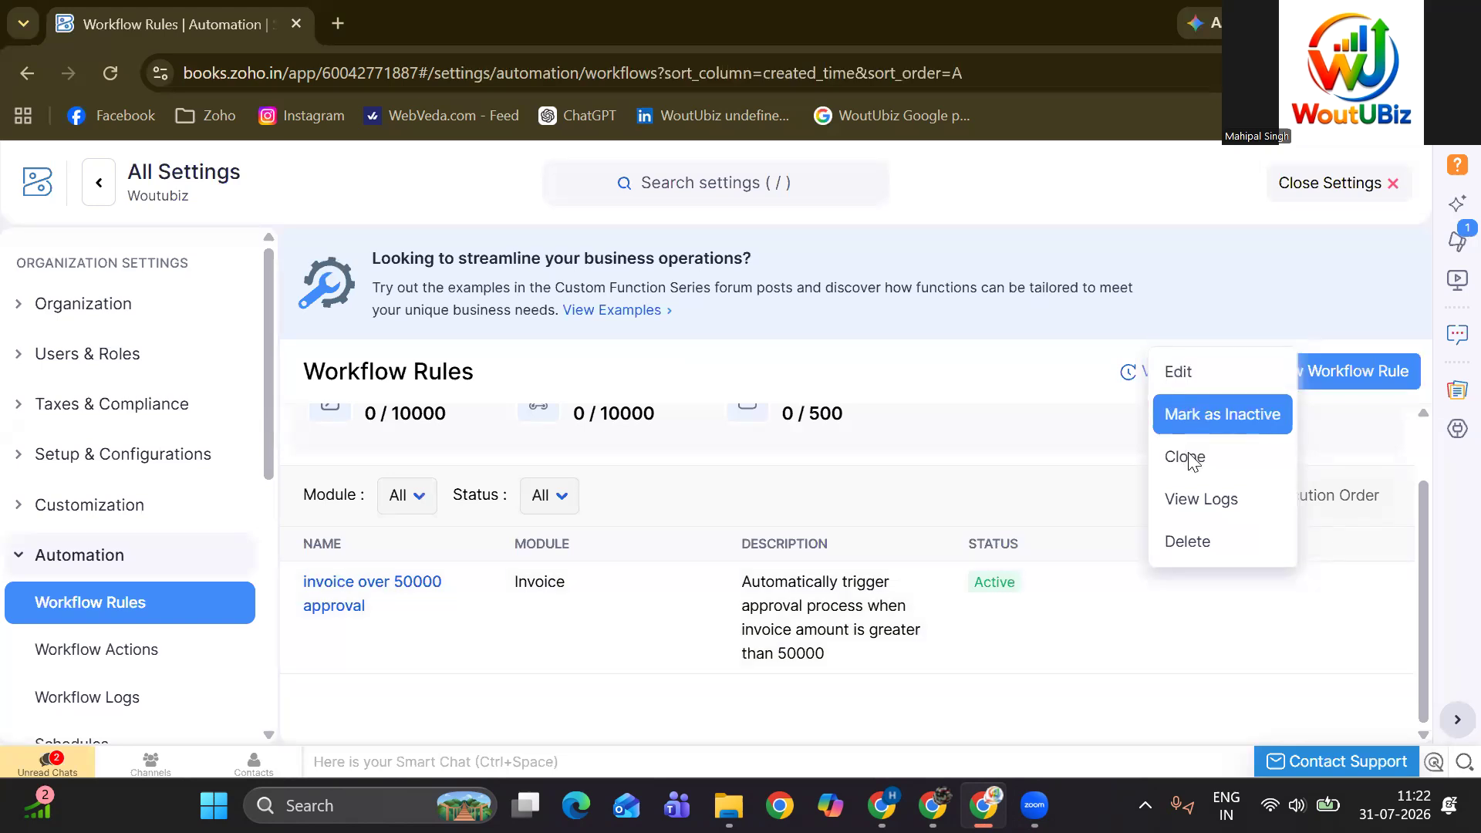
pyautogui.click(1192, 461)
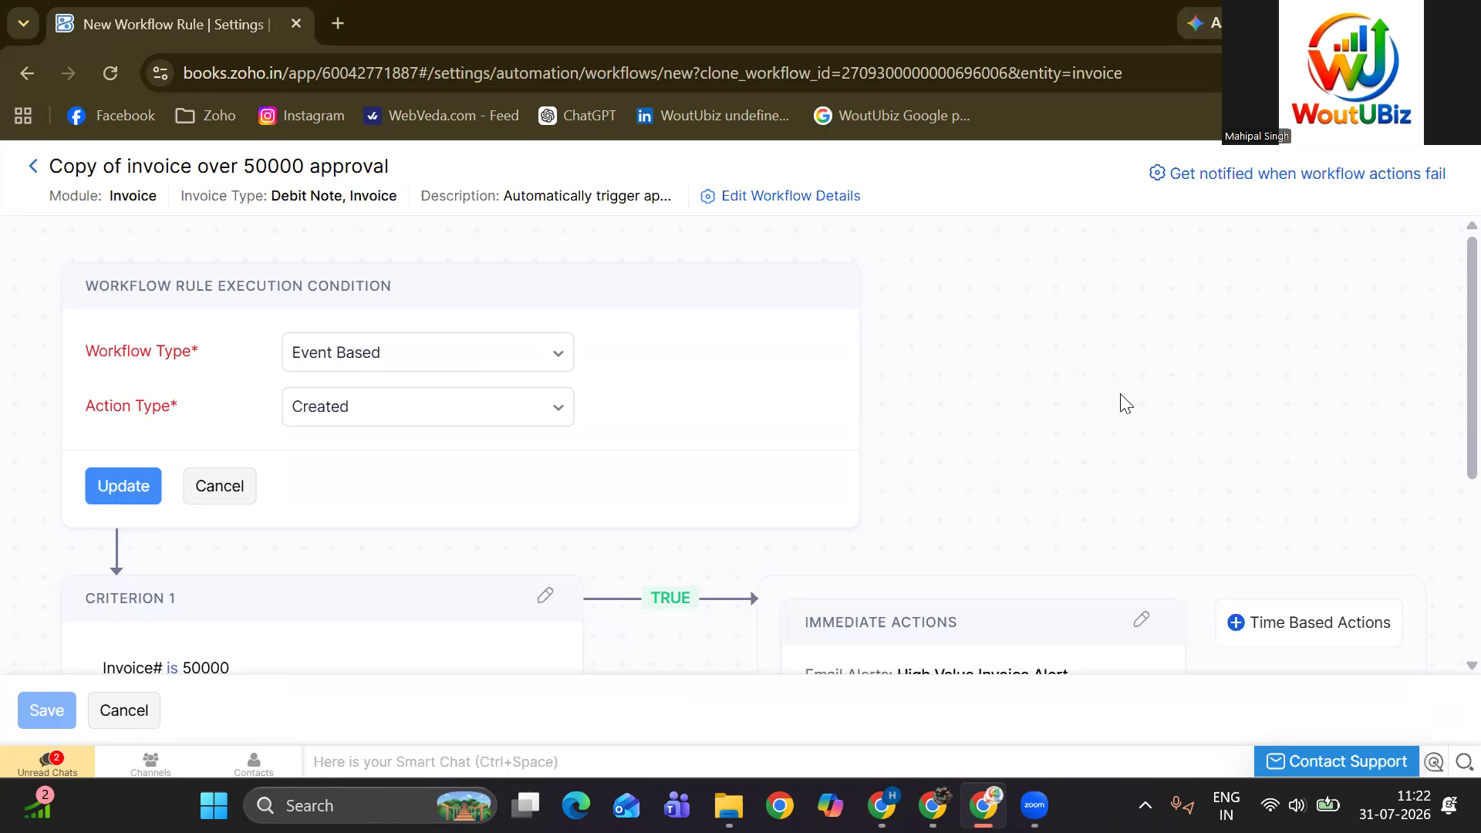
pyautogui.click(124, 711)
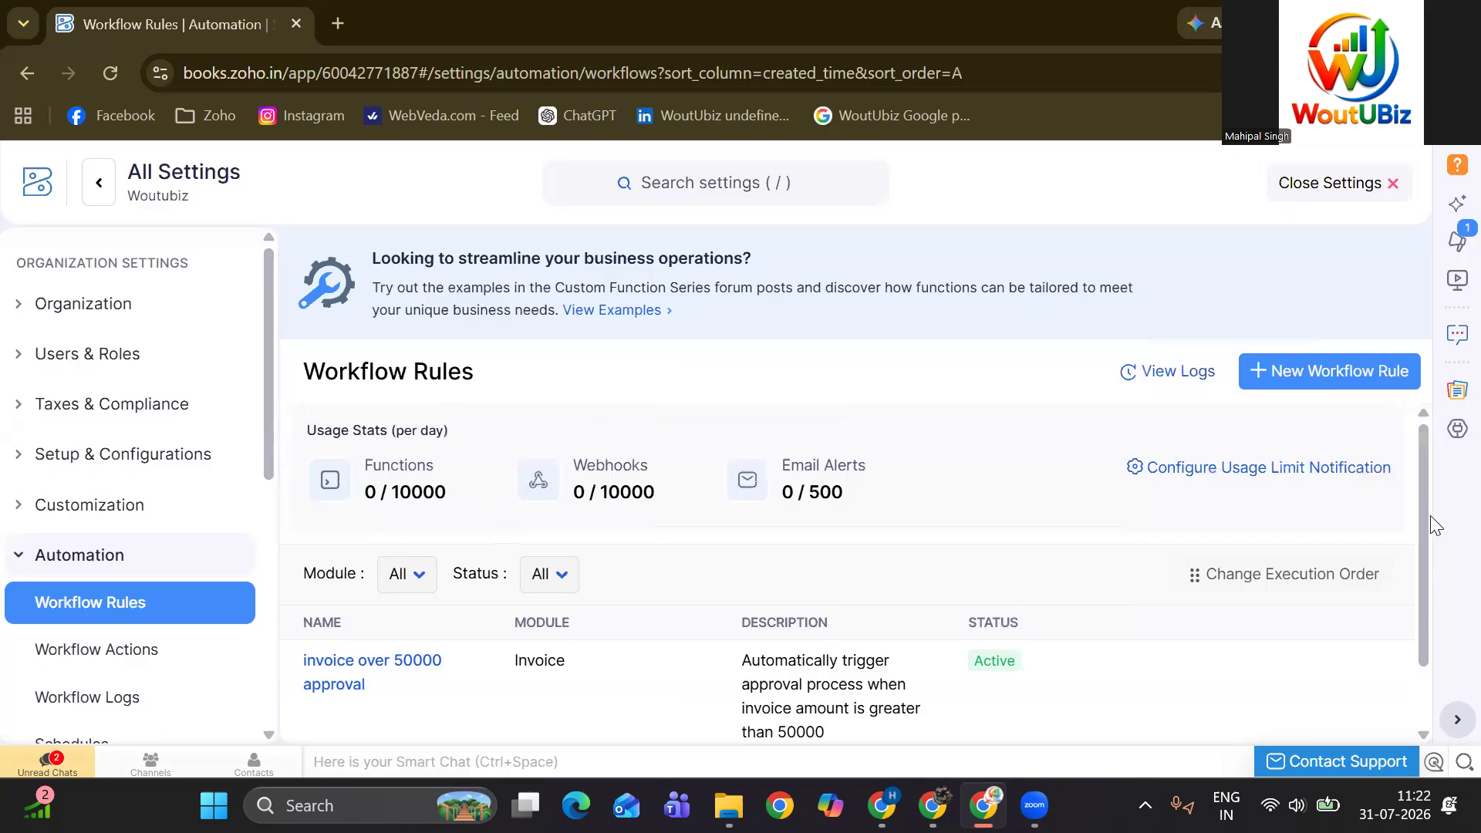
# Step: View the execution logs of the "invoice over 50000 approval" workflow rule and return to the workflow rules list
pyautogui.scroll(-1, 1281, 602)
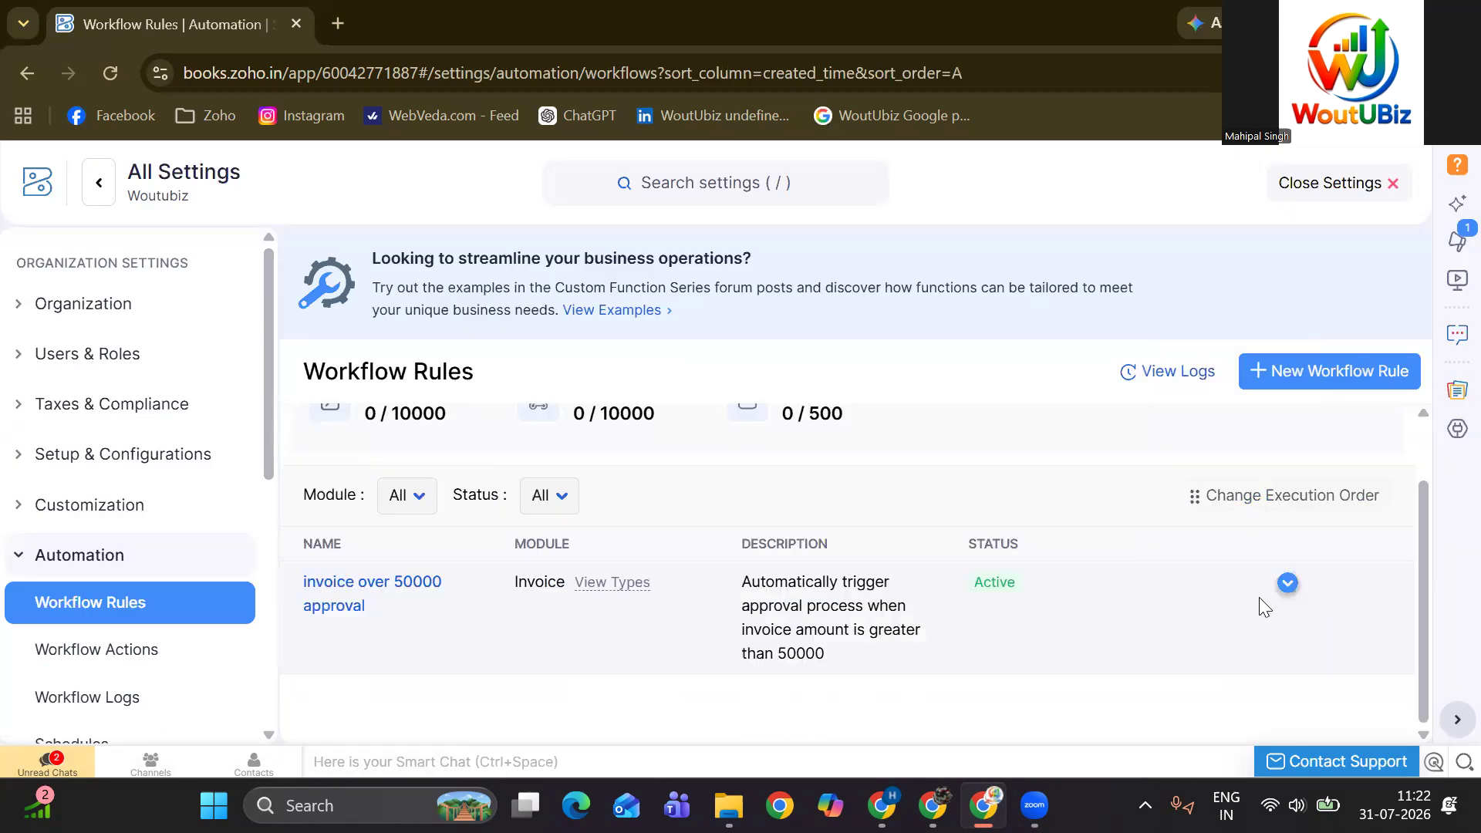
pyautogui.click(1287, 583)
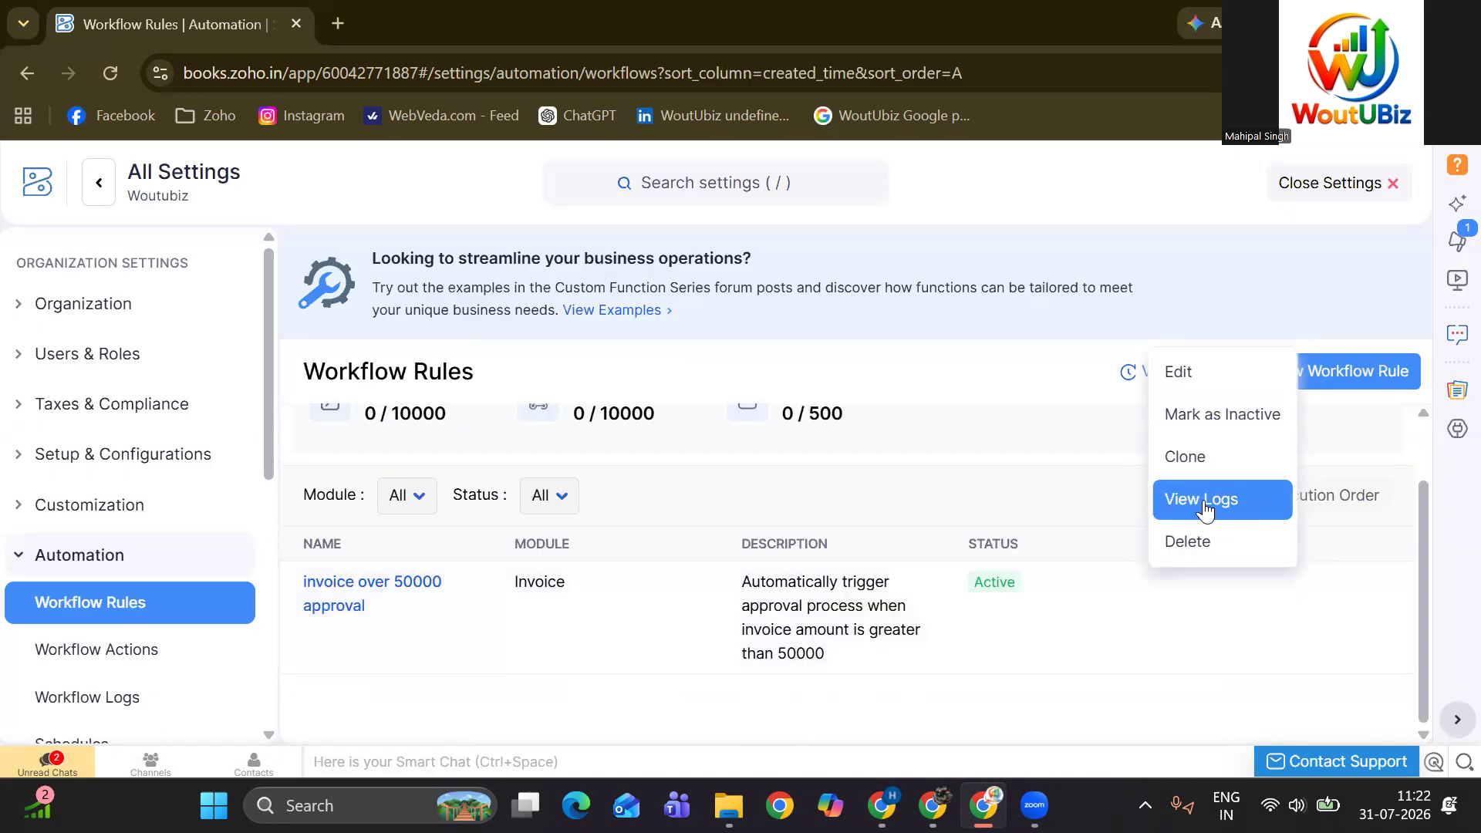
pyautogui.click(1203, 499)
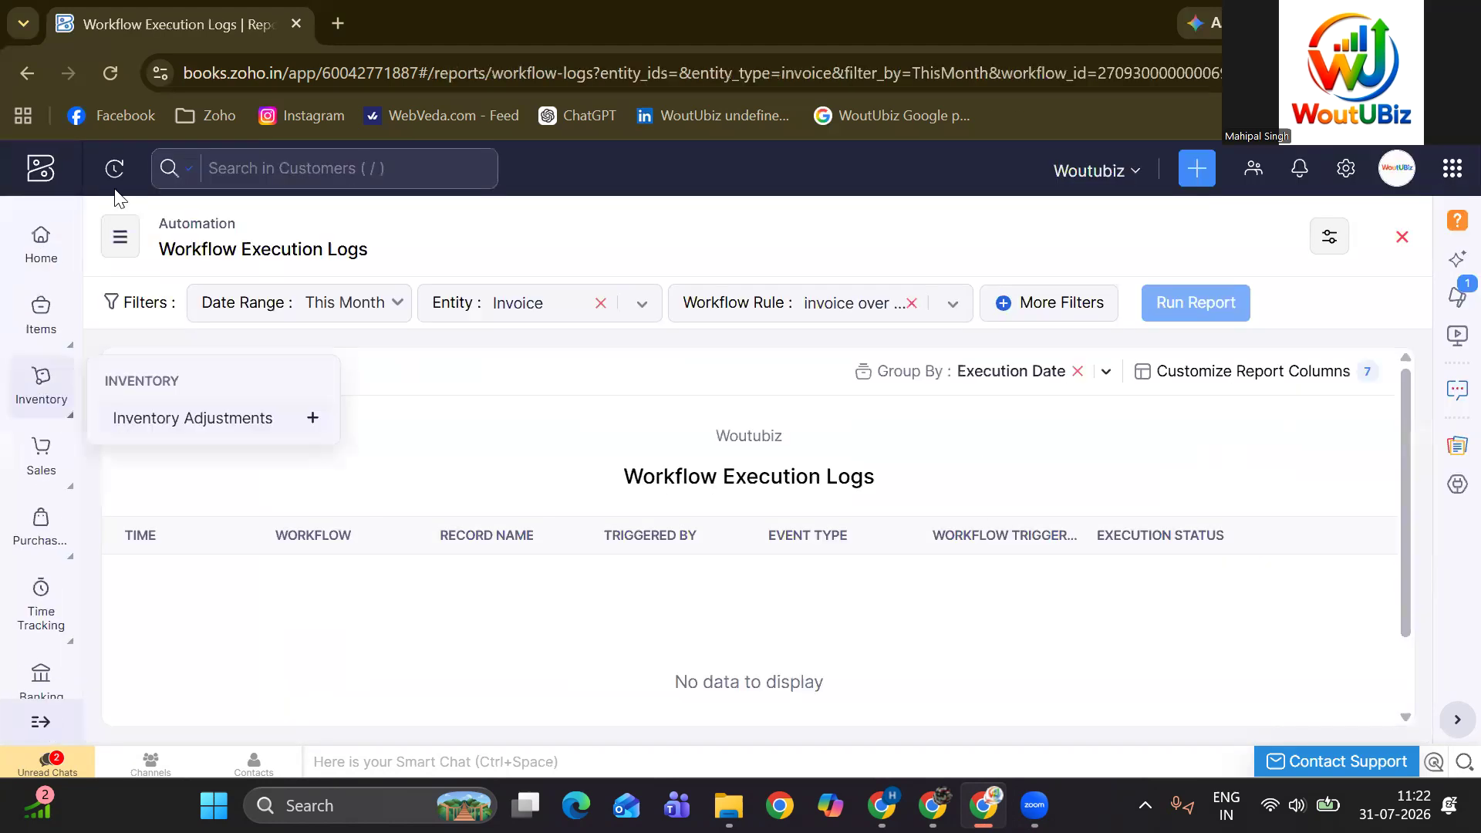
pyautogui.click(30, 73)
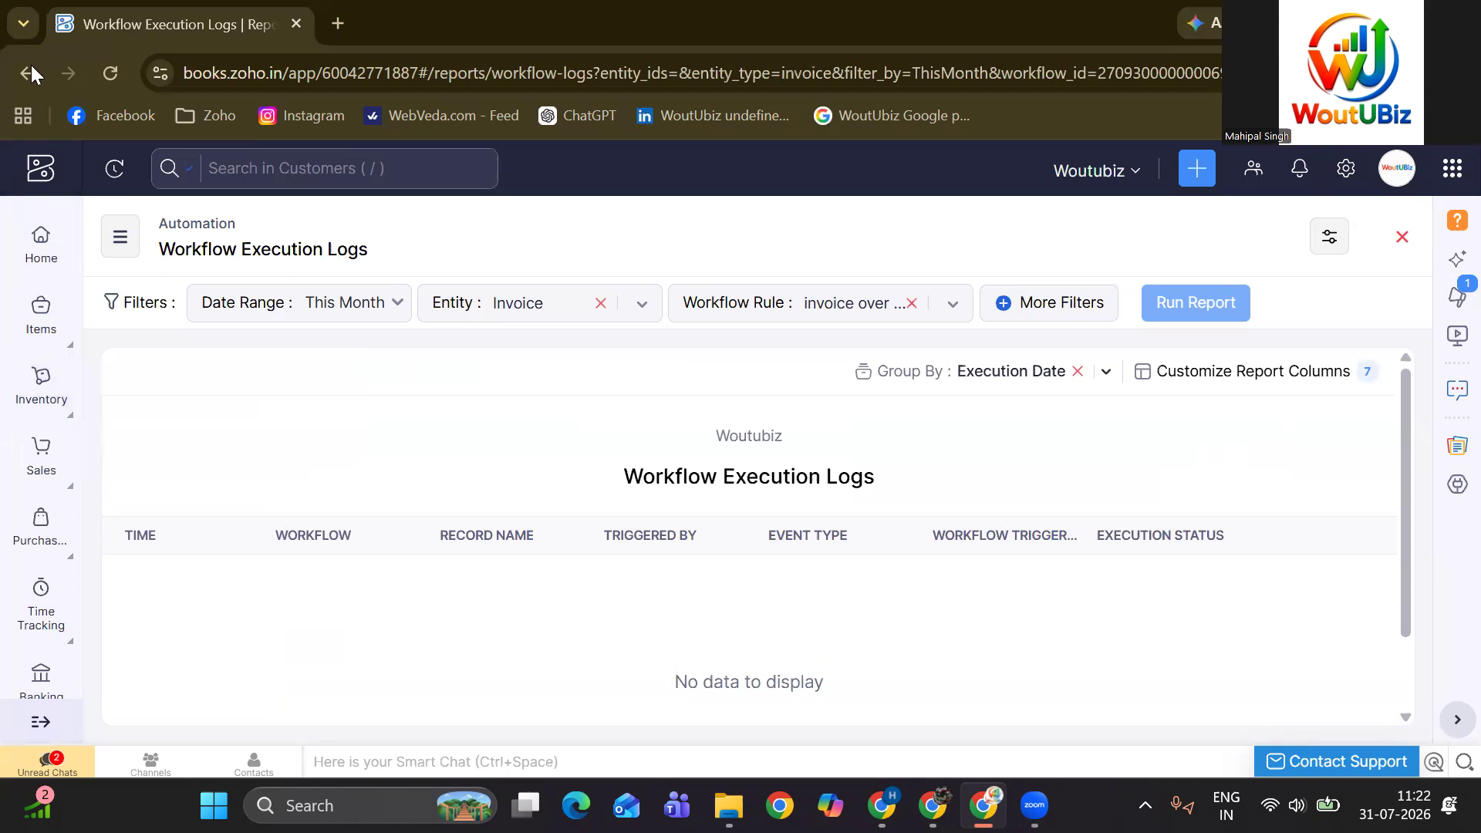